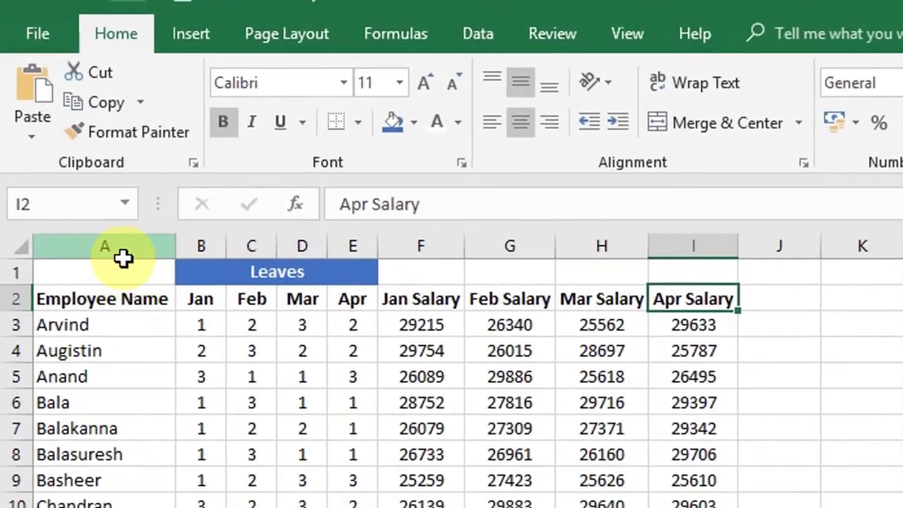
Highlight the Employee Name, Jan–Apr leave and salary columns to review the table
{"action": "left_click", "coordinate": [114, 233]}
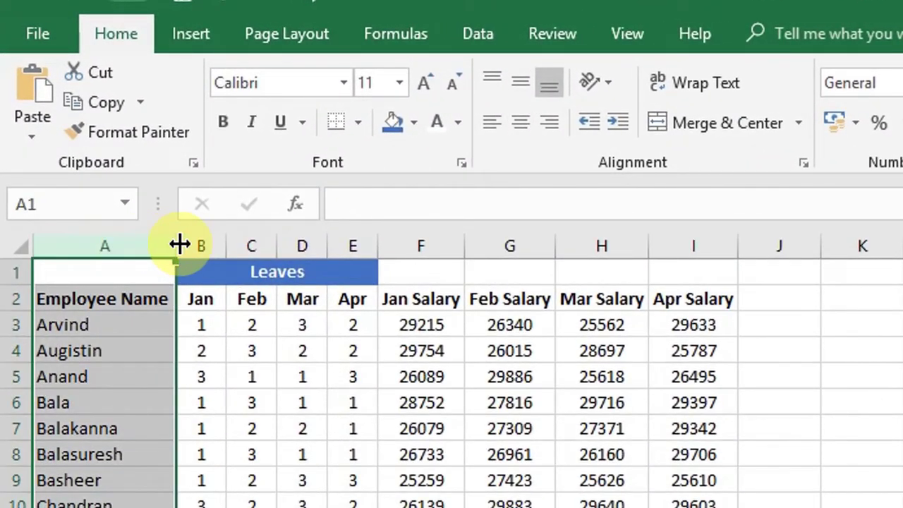
{"action": "left_click_drag", "start_coordinate": [196, 243], "coordinate": [335, 220]}
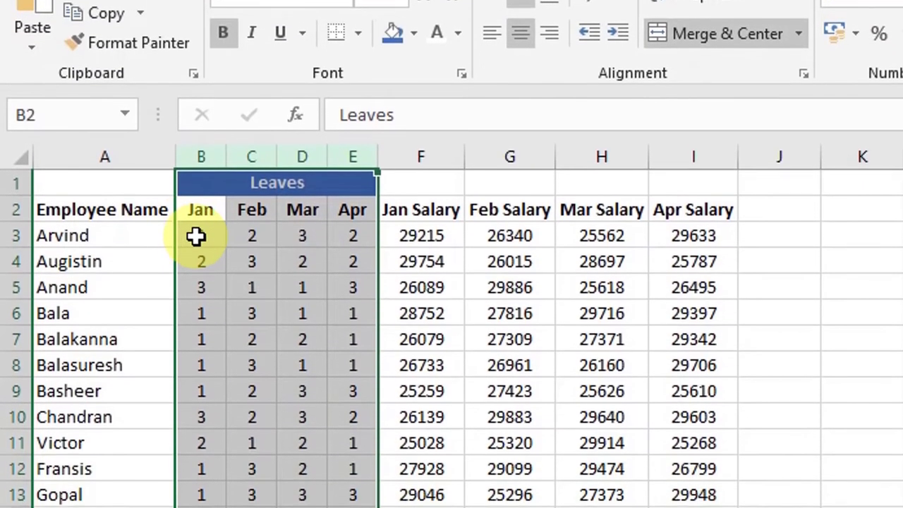
{"action": "left_click_drag", "start_coordinate": [199, 274], "coordinate": [327, 274]}
{"action": "left_click_drag", "start_coordinate": [327, 190], "coordinate": [337, 190]}
{"action": "left_click_drag", "start_coordinate": [420, 112], "coordinate": [679, 111]}
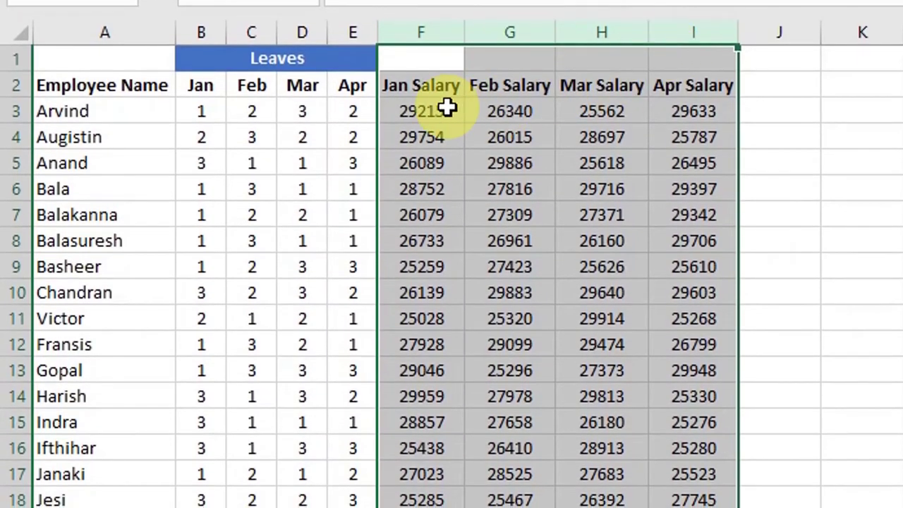
{"action": "left_click_drag", "start_coordinate": [447, 106], "coordinate": [709, 91]}
{"action": "left_click", "coordinate": [699, 111]}
{"action": "scroll", "coordinate": [611, 159], "scroll_direction": "down", "scroll_amount": 9}
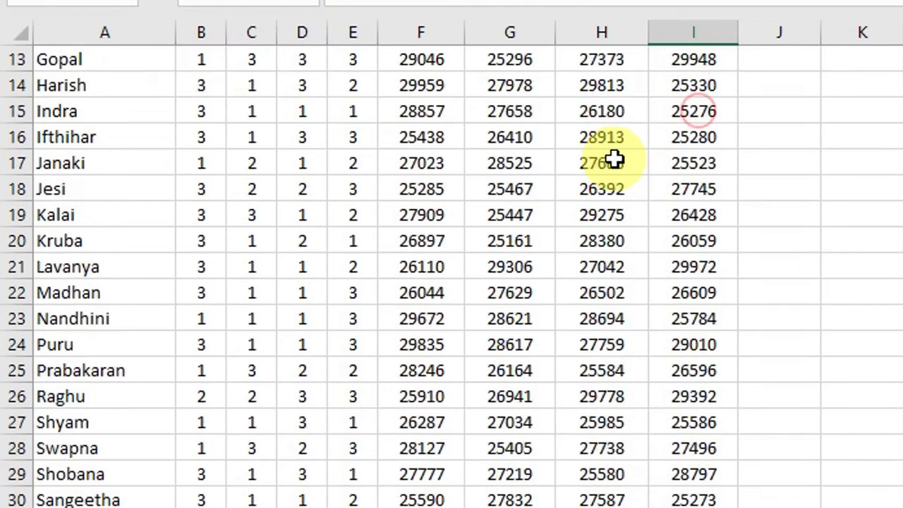
{"action": "scroll", "coordinate": [611, 151], "scroll_direction": "up", "scroll_amount": 9}
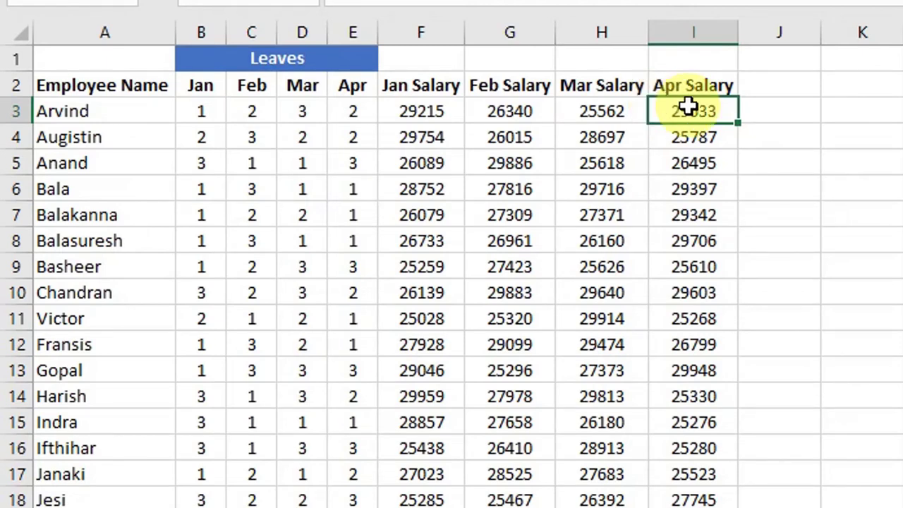
Select A2:I31, from the Employee Name header to the last employee
{"action": "key", "text": "Up"}
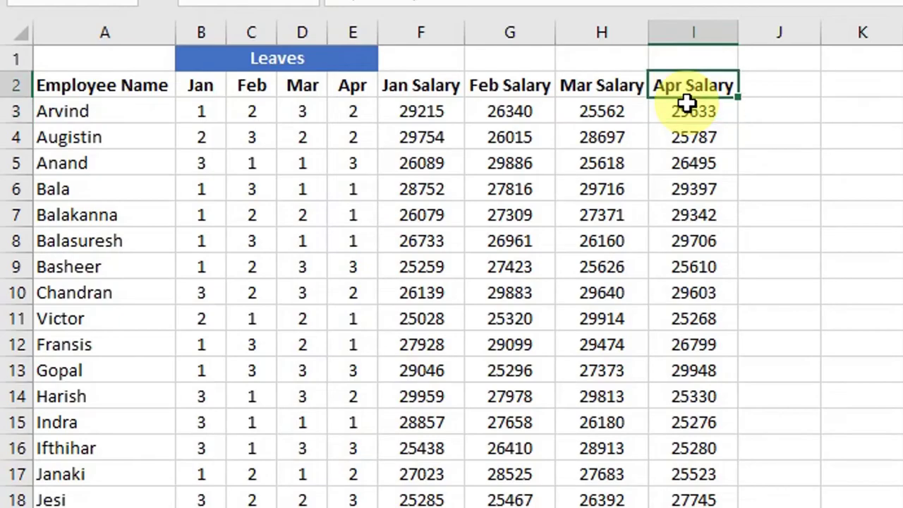
{"action": "left_click", "coordinate": [120, 91]}
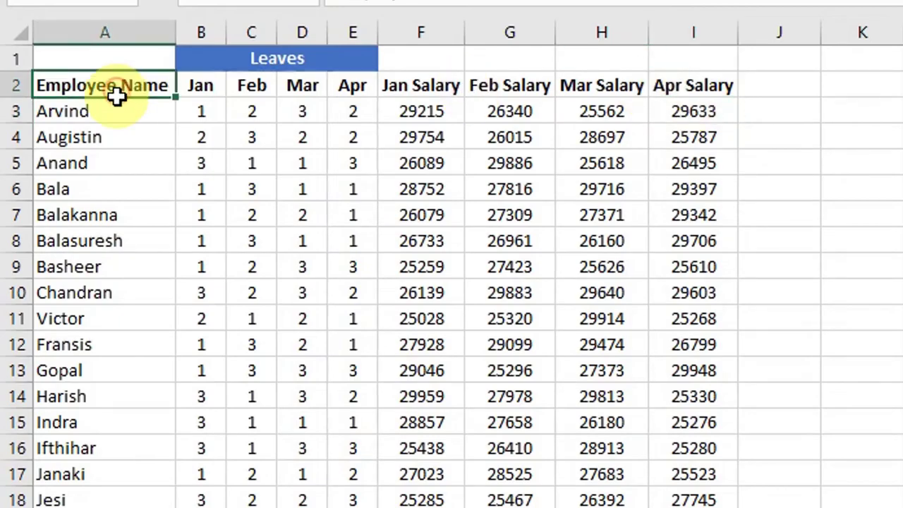
{"action": "key", "text": "ctrl+shift+Right"}
{"action": "key", "text": "ctrl+shift+Down"}
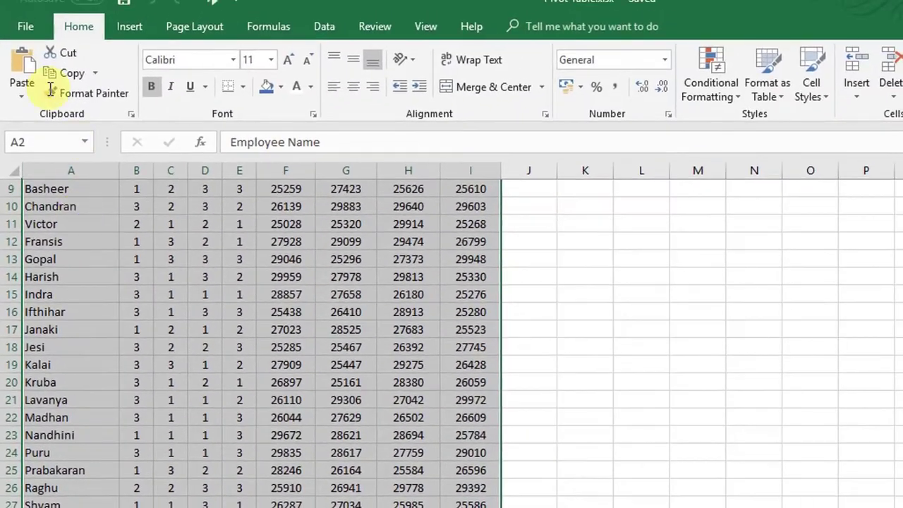
Insert a PivotTable from Tracker!$A$2:$I$31 on a new worksheet
{"action": "left_click", "coordinate": [127, 28]}
{"action": "left_click", "coordinate": [31, 70]}
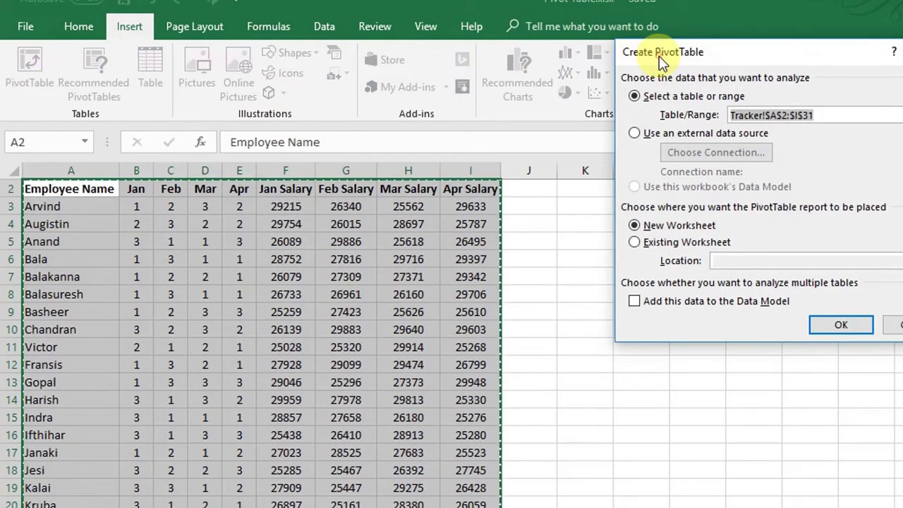
{"action": "left_click_drag", "start_coordinate": [654, 56], "coordinate": [583, 124]}
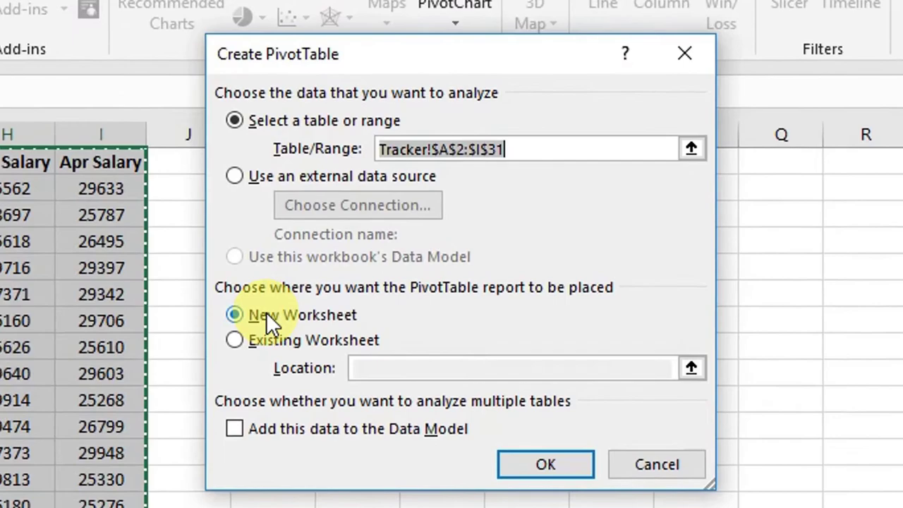
{"action": "left_click", "coordinate": [328, 310]}
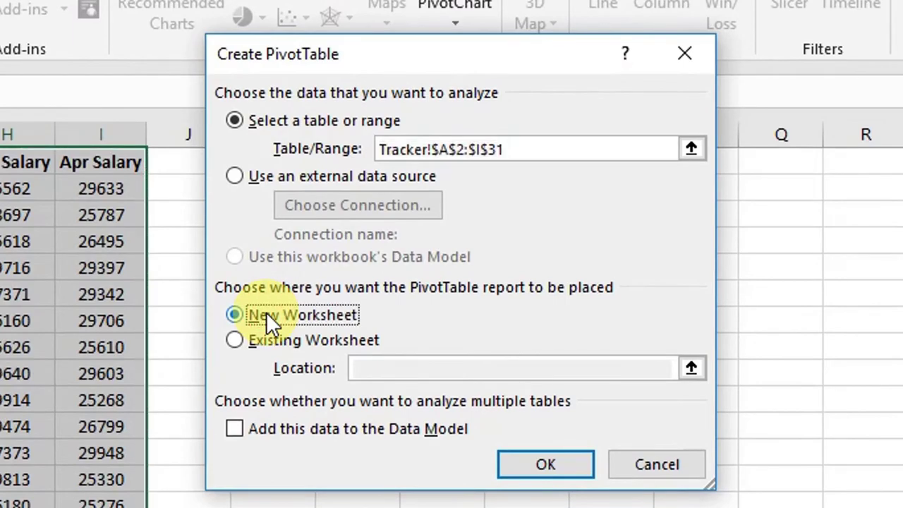
{"action": "left_click", "coordinate": [541, 465]}
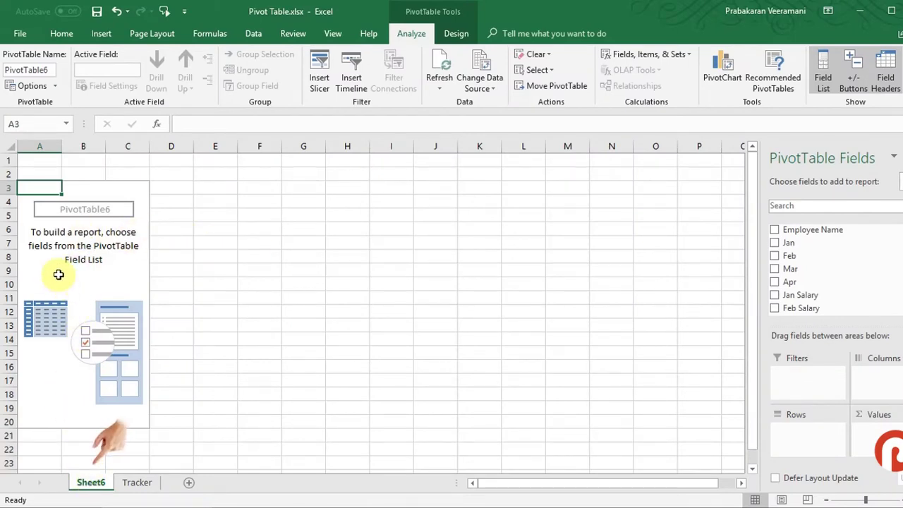
Put Employee Name in the pivot's Rows area, then return to the Tracker sheet
{"action": "left_click_drag", "start_coordinate": [140, 185], "coordinate": [30, 419]}
{"action": "left_click", "coordinate": [35, 296]}
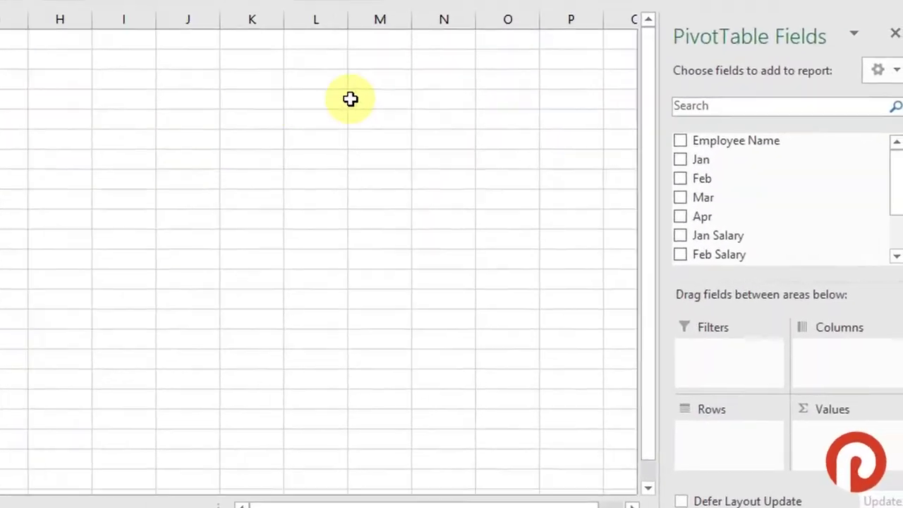
{"action": "left_click_drag", "start_coordinate": [793, 145], "coordinate": [745, 429]}
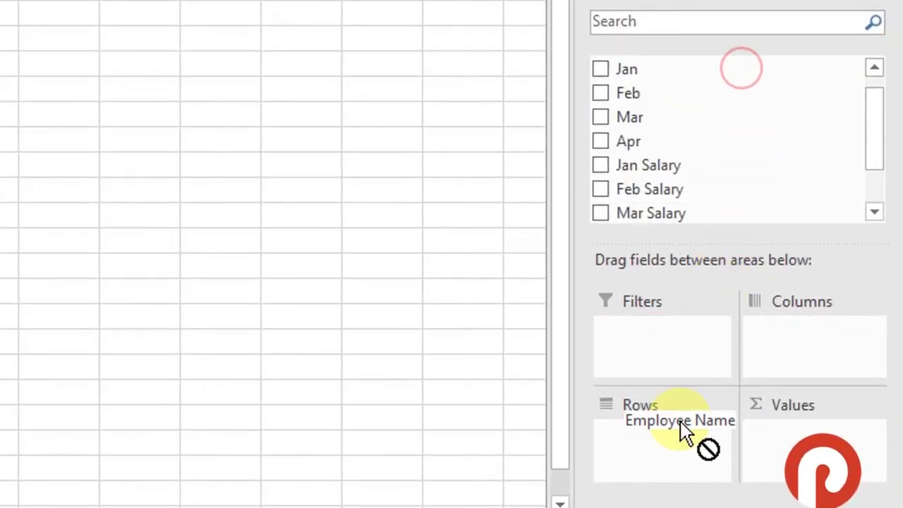
{"action": "mouse_move", "coordinate": [684, 432]}
{"action": "left_mouse_down"}
{"action": "mouse_move", "coordinate": [680, 447]}
{"action": "mouse_move", "coordinate": [677, 435]}
{"action": "left_mouse_up"}
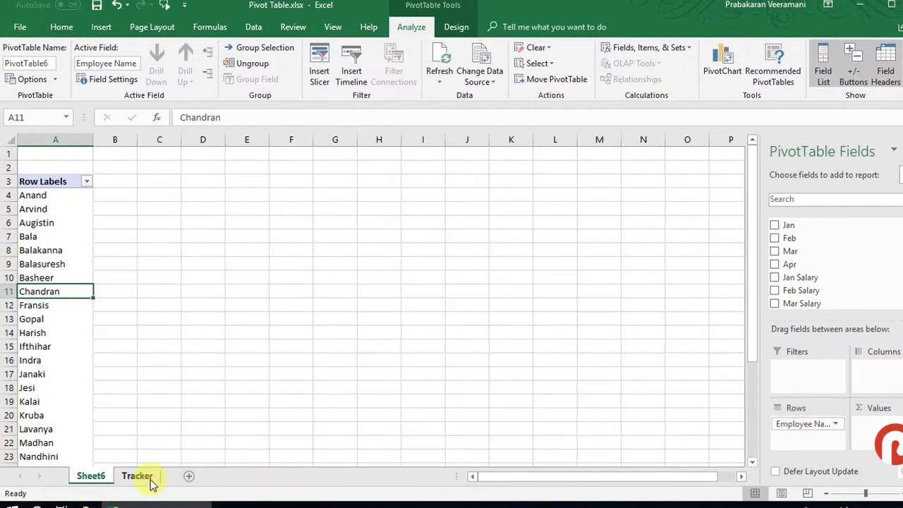
{"action": "left_click", "coordinate": [137, 477]}
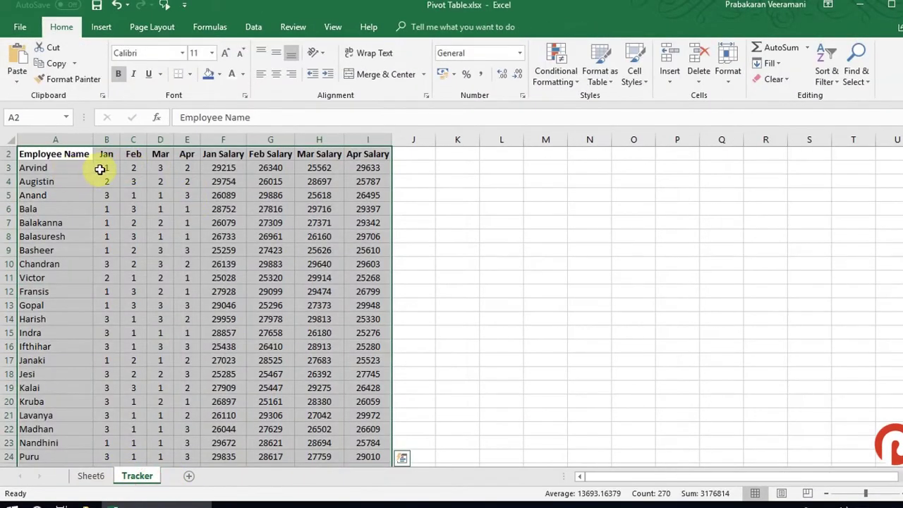
Check the first employee's leave total with =SUM(B3:E3) beside the row, then undo it
{"action": "left_click_drag", "start_coordinate": [99, 169], "coordinate": [185, 168]}
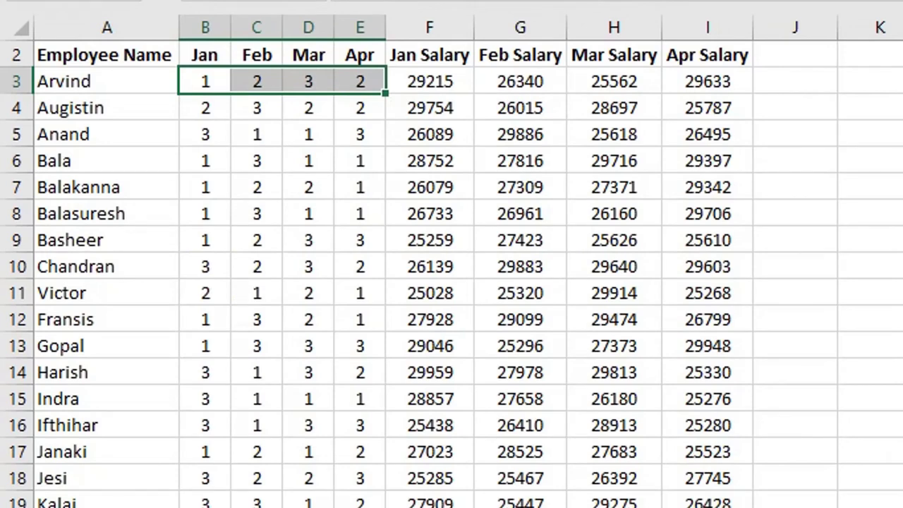
{"action": "left_click_drag", "start_coordinate": [737, 64], "coordinate": [61, 111]}
{"action": "left_click", "coordinate": [776, 79]}
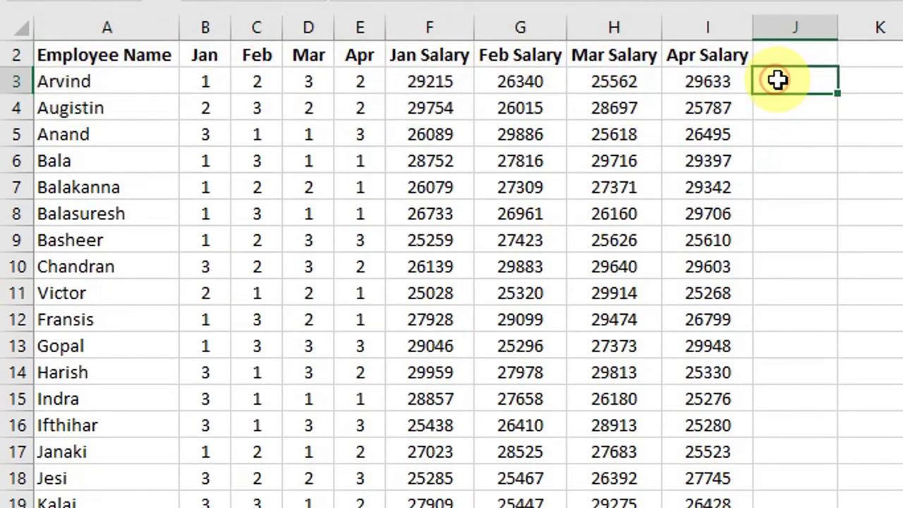
{"action": "type", "text": "=SUM("}
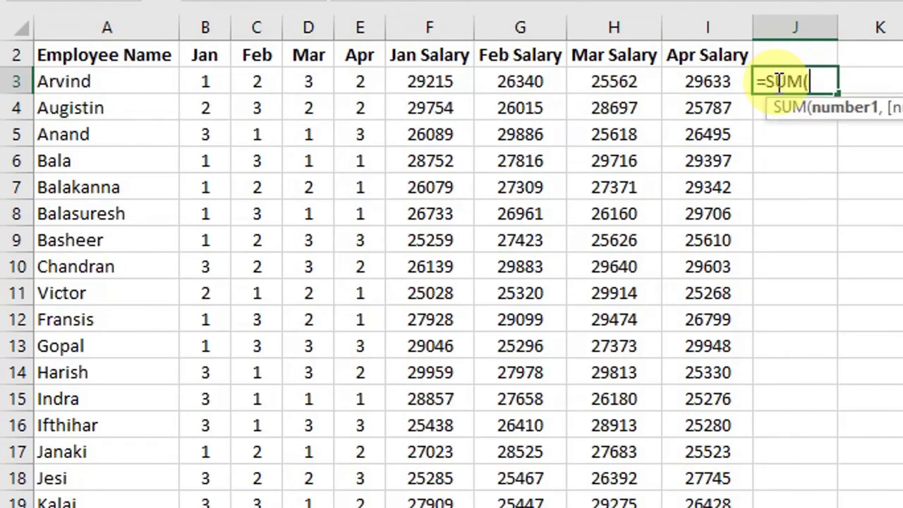
{"action": "left_click_drag", "start_coordinate": [360, 82], "coordinate": [215, 80]}
{"action": "key", "text": "Return"}
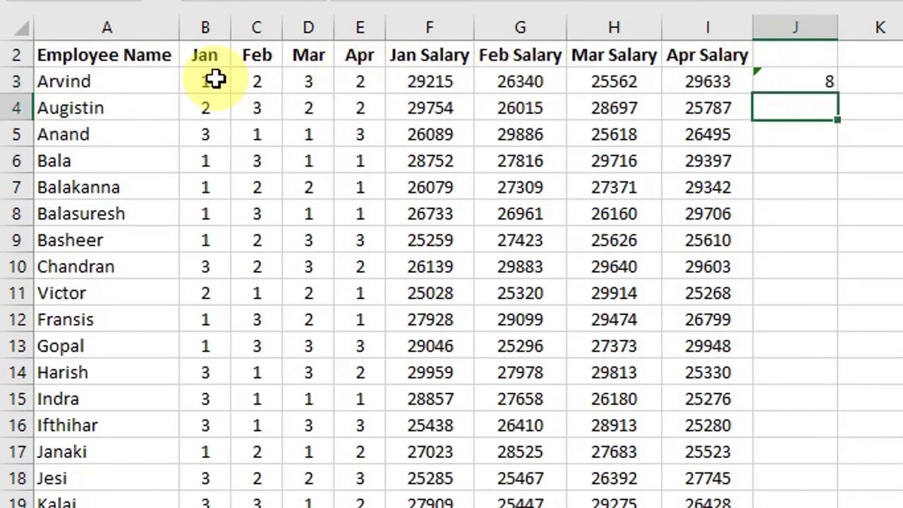
{"action": "key", "text": "ctrl+z"}
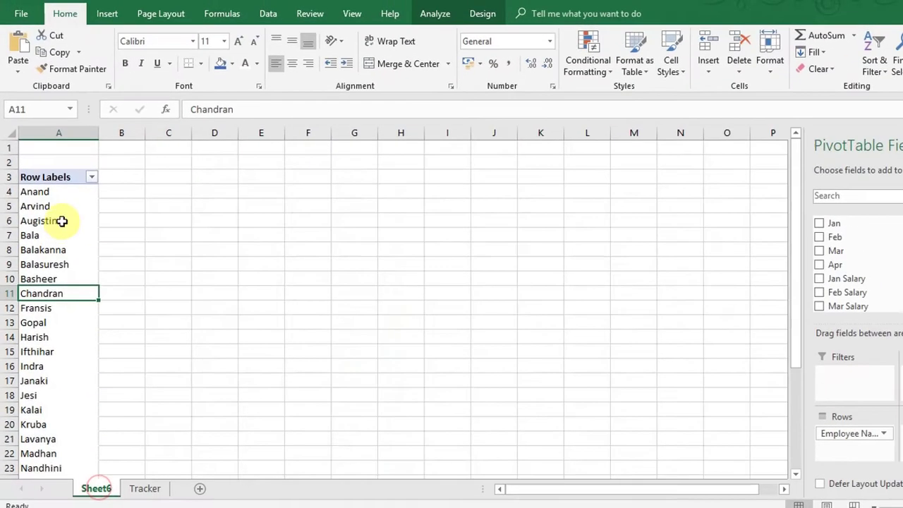
Open Fields, Items, & Sets from the PivotTable Analyze commands
{"action": "left_click", "coordinate": [87, 224]}
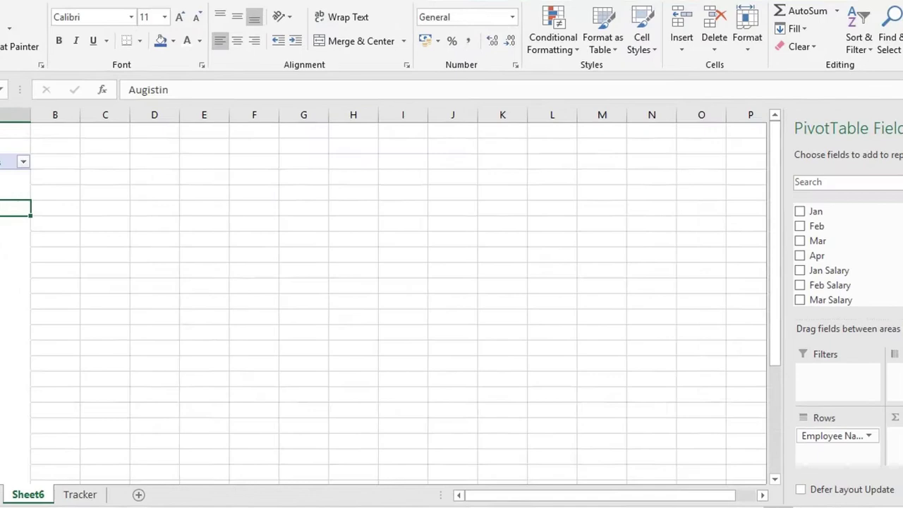
{"action": "left_click_drag", "start_coordinate": [902, 259], "coordinate": [902, 251]}
{"action": "left_click_drag", "start_coordinate": [767, 127], "coordinate": [616, 175]}
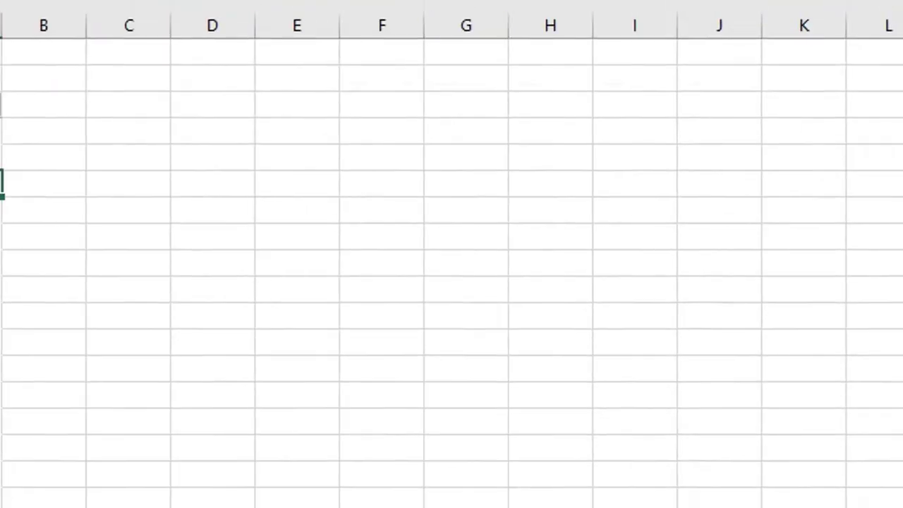
{"action": "left_click", "coordinate": [108, 181]}
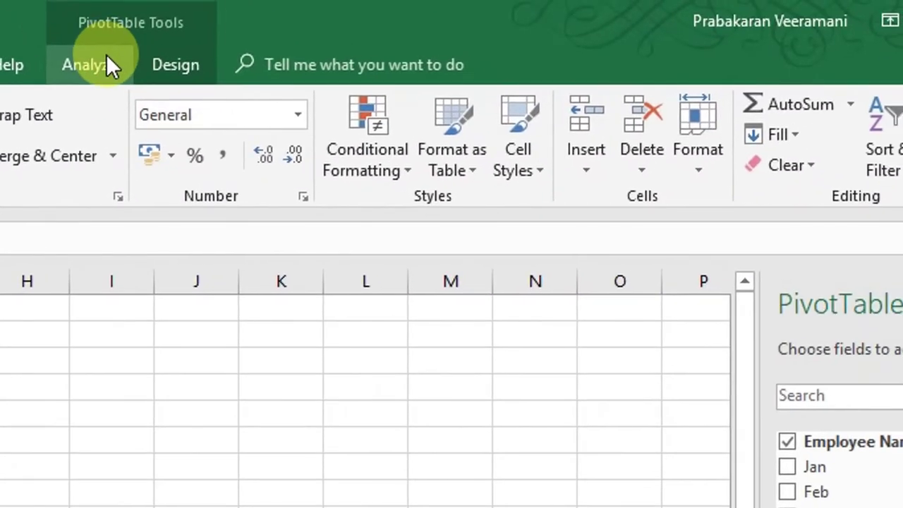
{"action": "left_click", "coordinate": [108, 58]}
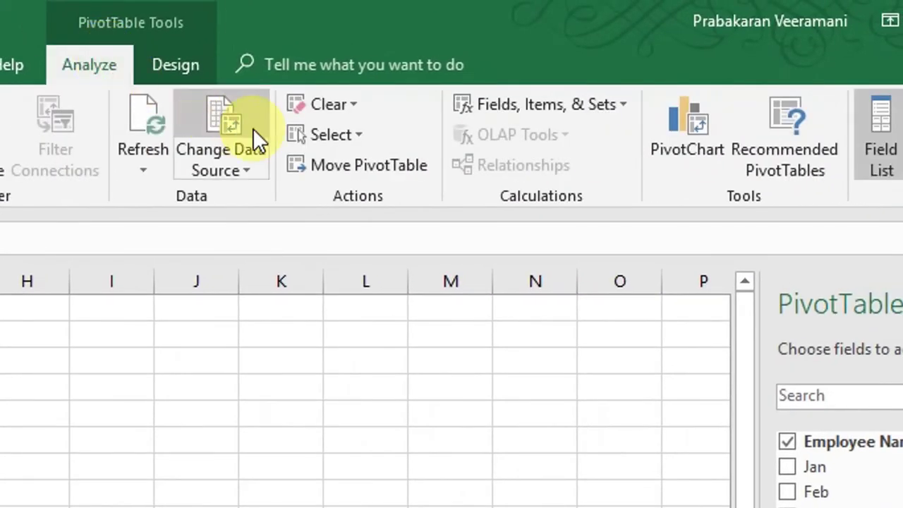
{"action": "left_click", "coordinate": [541, 104]}
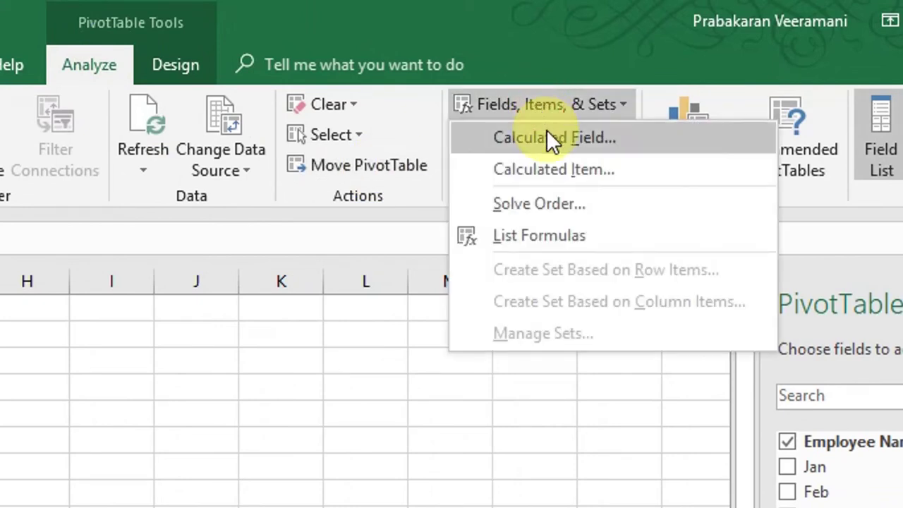
Start a new calculated field named Total Leaves and select its default 0 formula
{"action": "left_click", "coordinate": [549, 138]}
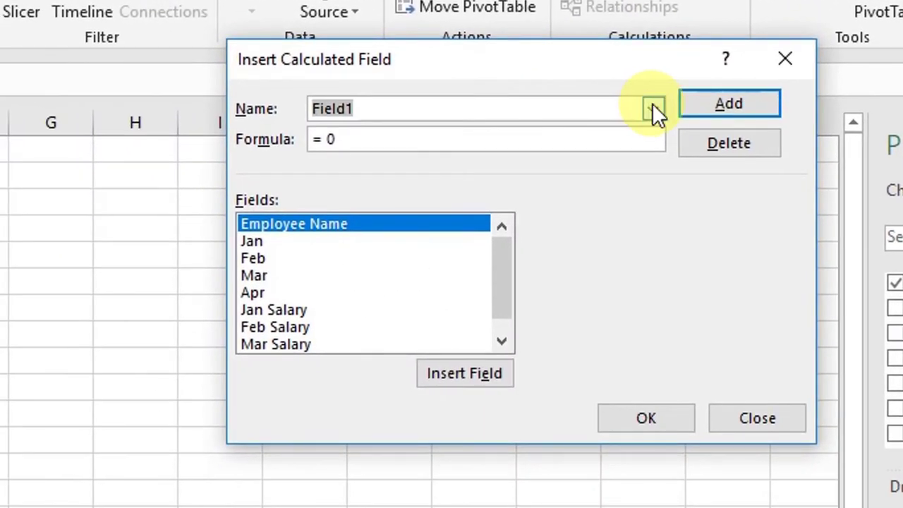
{"action": "left_click", "coordinate": [655, 108]}
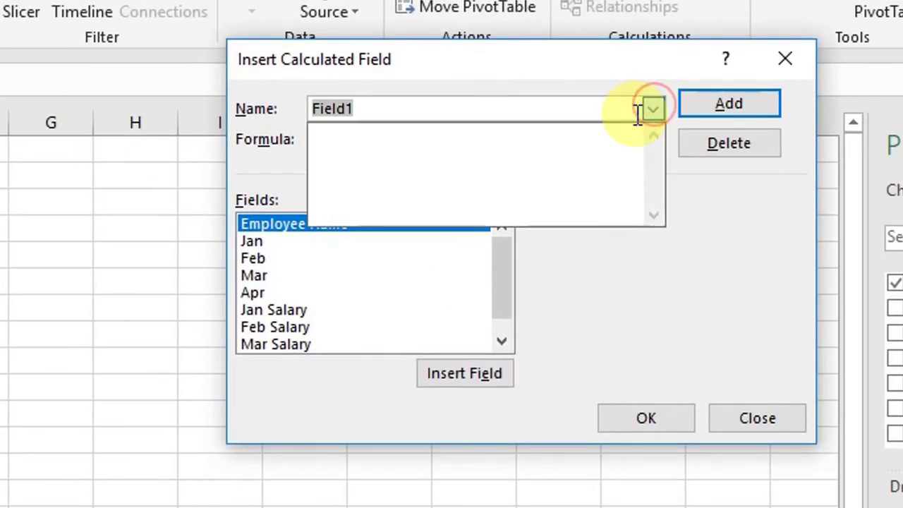
{"action": "left_click", "coordinate": [637, 109]}
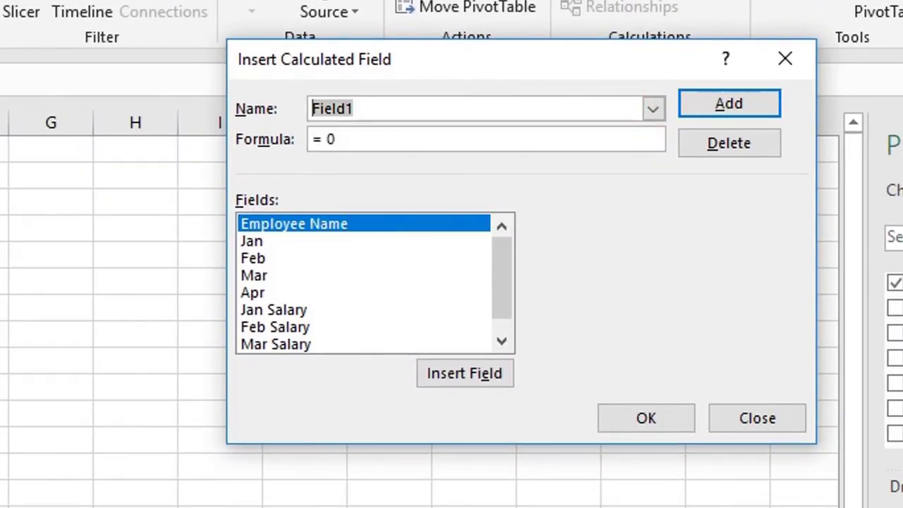
{"action": "type", "text": "Total Leaves"}
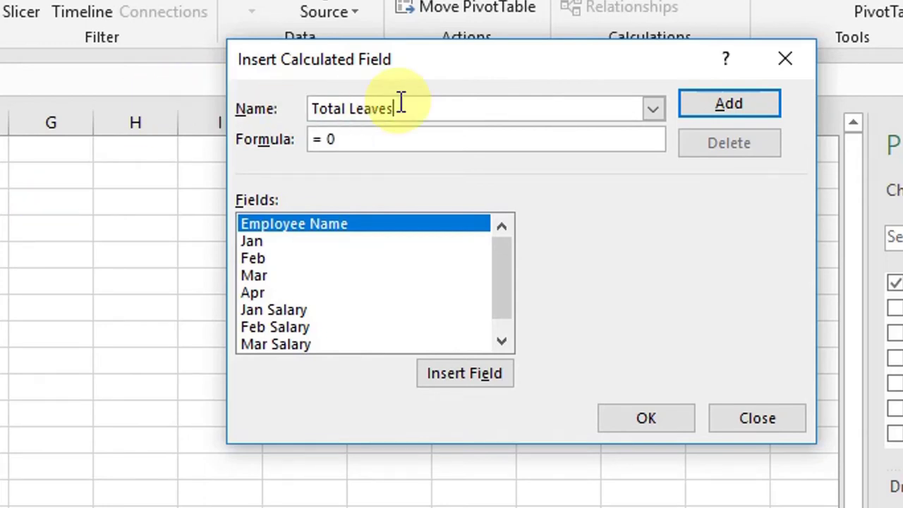
{"action": "left_click_drag", "start_coordinate": [430, 109], "coordinate": [314, 112]}
{"action": "left_click_drag", "start_coordinate": [360, 140], "coordinate": [321, 142]}
{"action": "left_click", "coordinate": [349, 141]}
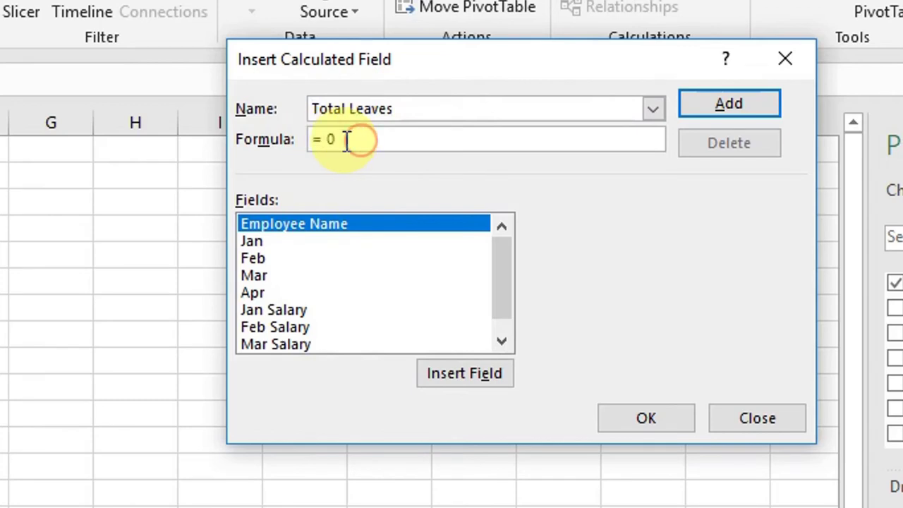
{"action": "double_click", "coordinate": [336, 146]}
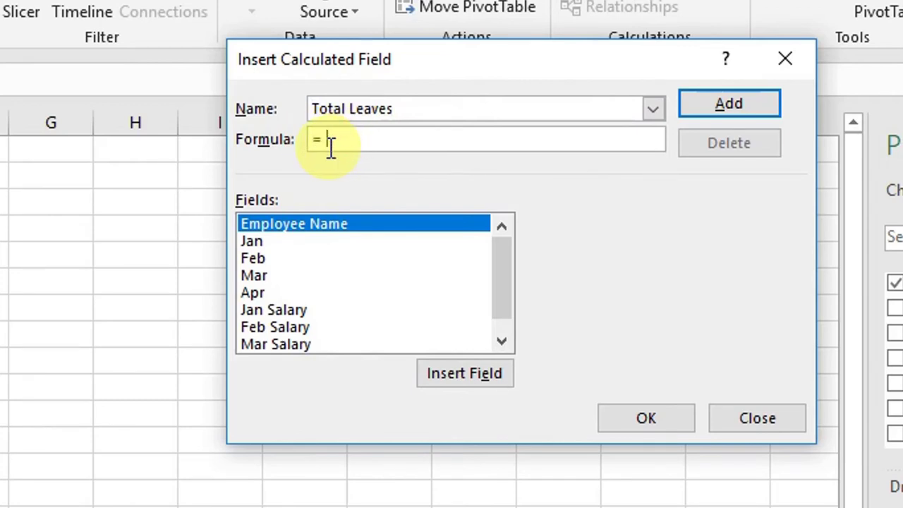
Build the formula =Jan+Feb+Mar+Apr from the leave fields
{"action": "left_click", "coordinate": [248, 241]}
{"action": "left_click", "coordinate": [456, 374]}
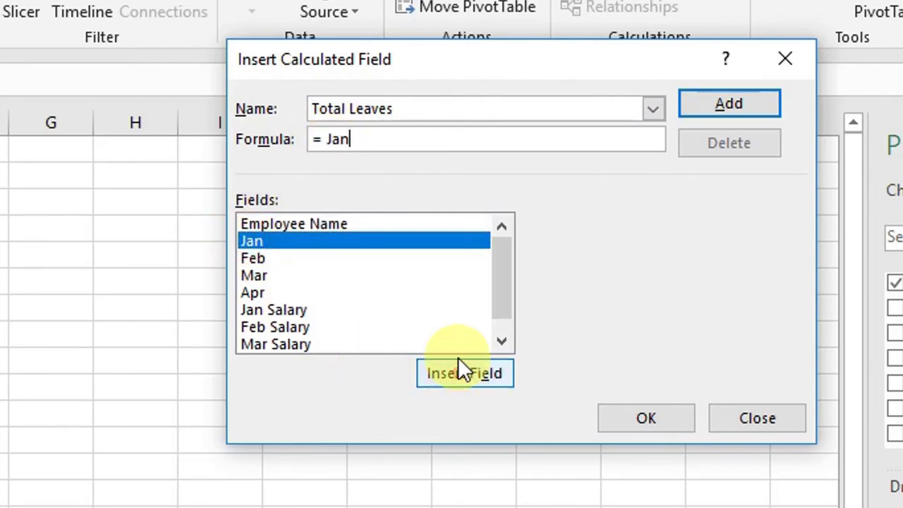
{"action": "type", "text": "+"}
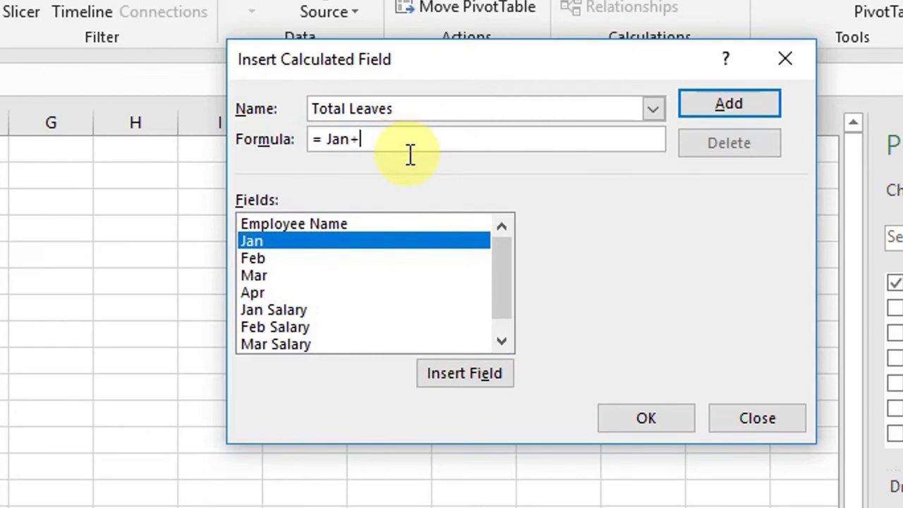
{"action": "left_click", "coordinate": [438, 371]}
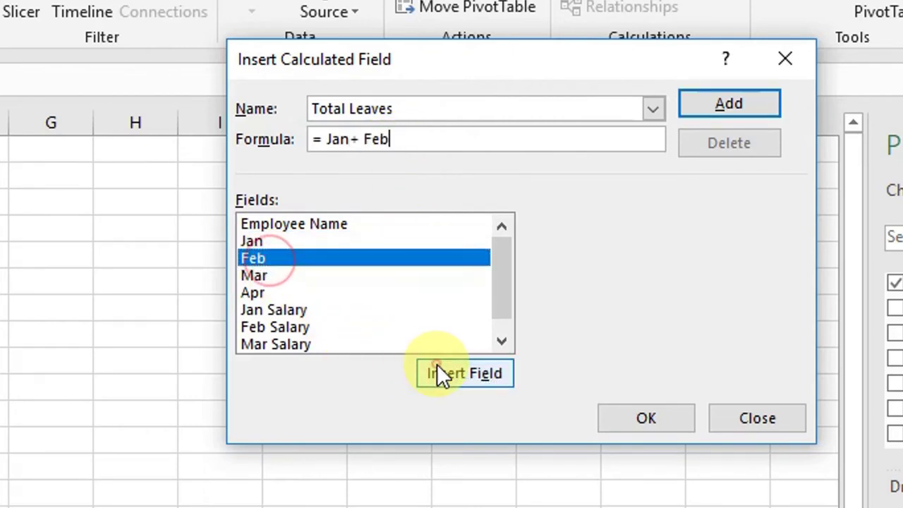
{"action": "left_click", "coordinate": [417, 140]}
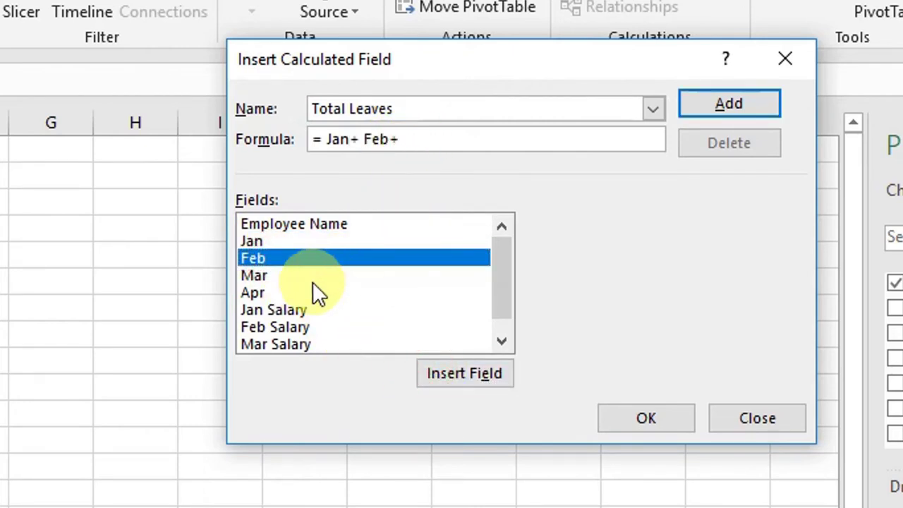
{"action": "left_click", "coordinate": [288, 275]}
{"action": "left_click", "coordinate": [436, 374]}
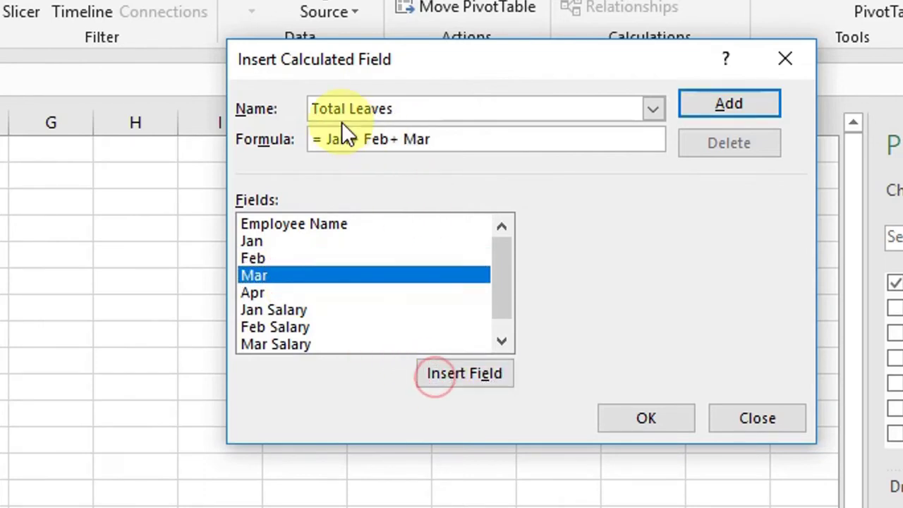
{"action": "type", "text": "+"}
{"action": "left_click", "coordinate": [281, 293]}
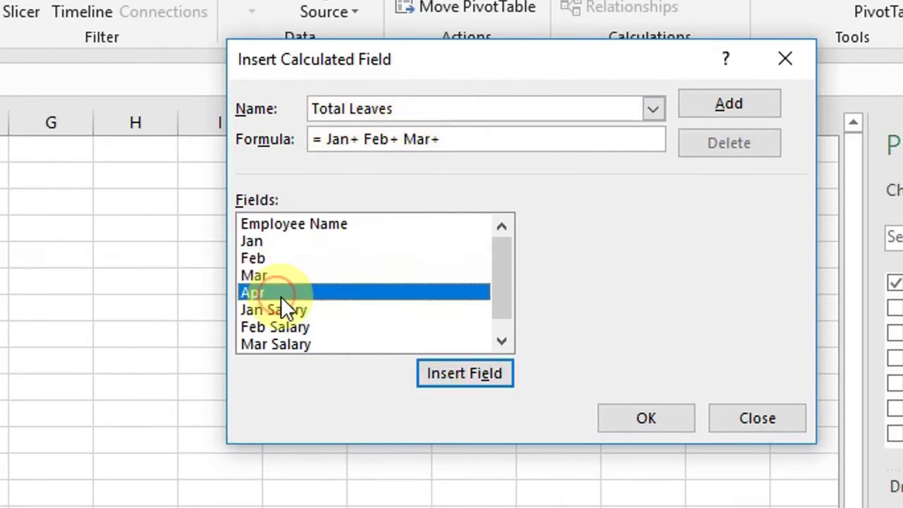
{"action": "left_click", "coordinate": [431, 363]}
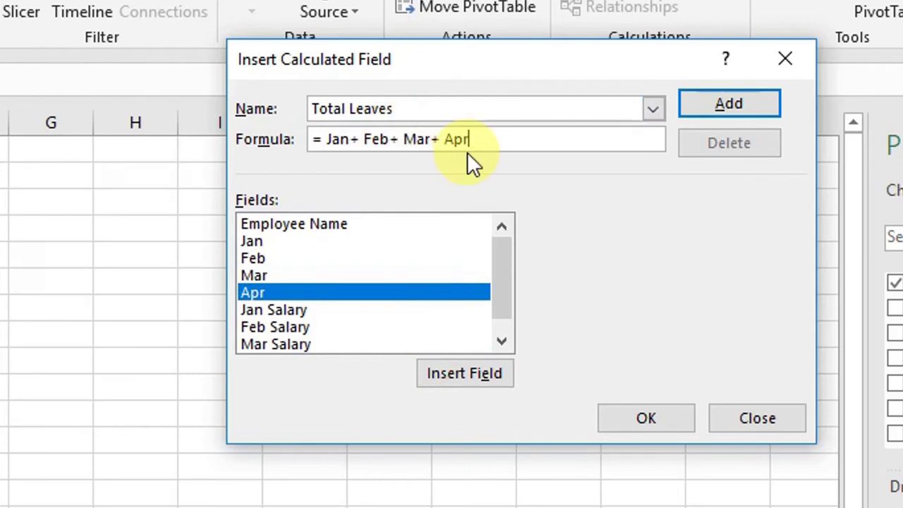
Review the formula terms and add Total Leaves to the pivot's field list
{"action": "left_click_drag", "start_coordinate": [484, 139], "coordinate": [333, 145]}
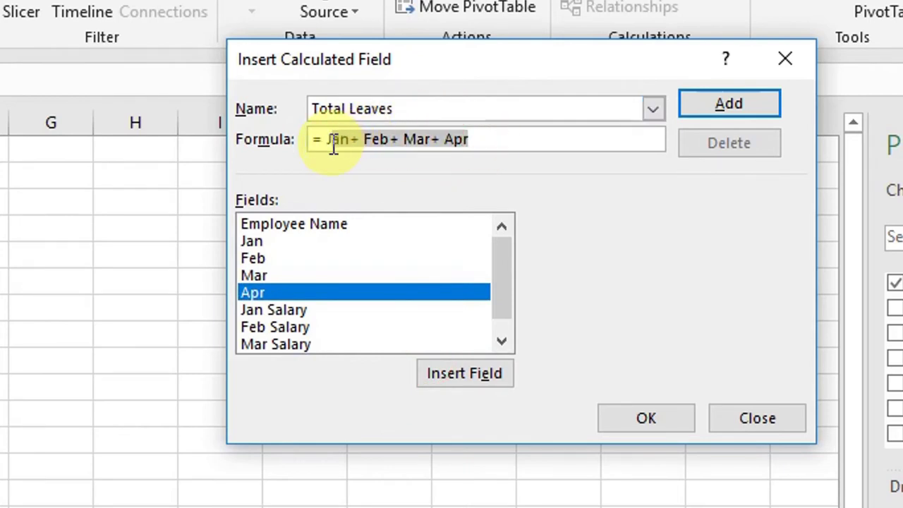
{"action": "left_click_drag", "start_coordinate": [403, 97], "coordinate": [307, 113]}
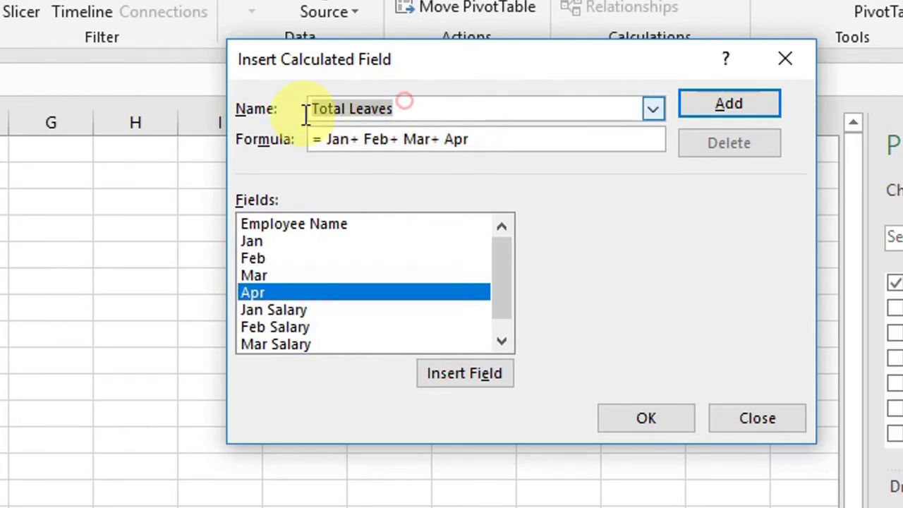
{"action": "left_click", "coordinate": [486, 137]}
{"action": "left_click_drag", "start_coordinate": [487, 138], "coordinate": [327, 148]}
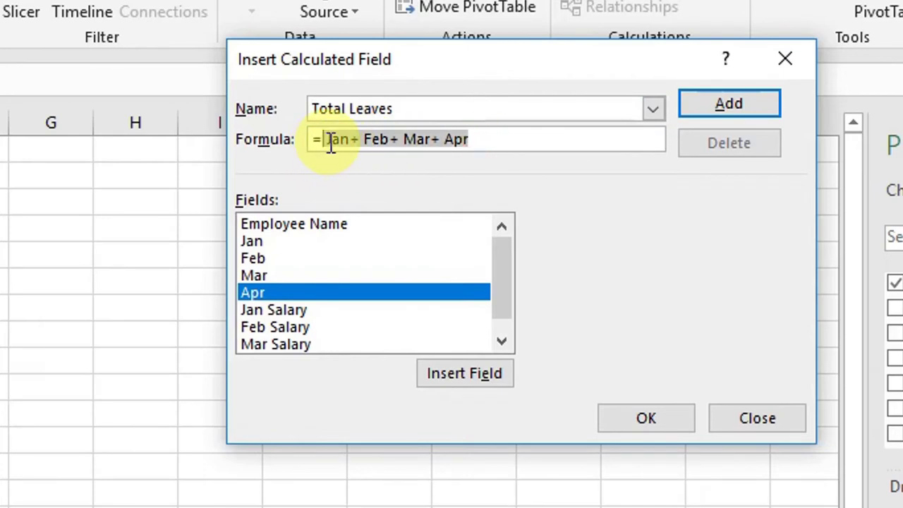
{"action": "left_click", "coordinate": [329, 140]}
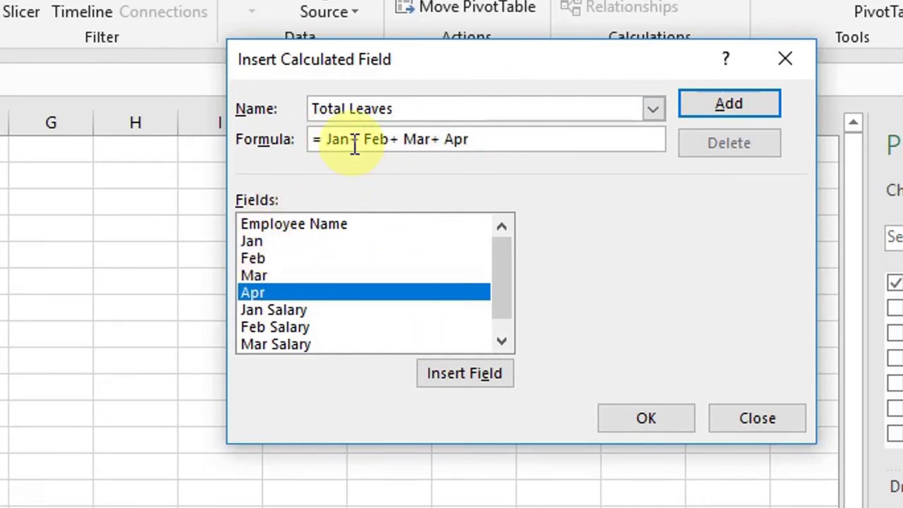
{"action": "left_click", "coordinate": [362, 139]}
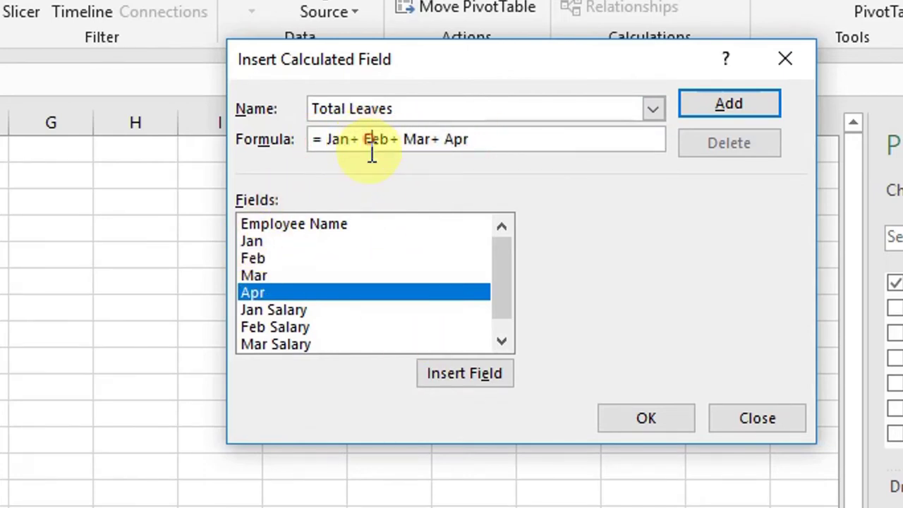
{"action": "left_click", "coordinate": [393, 139]}
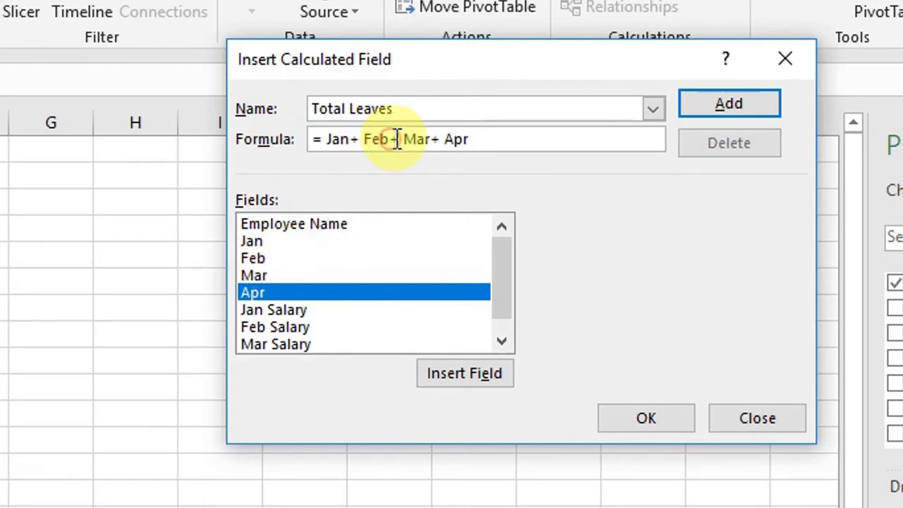
{"action": "left_click_drag", "start_coordinate": [403, 139], "coordinate": [427, 139]}
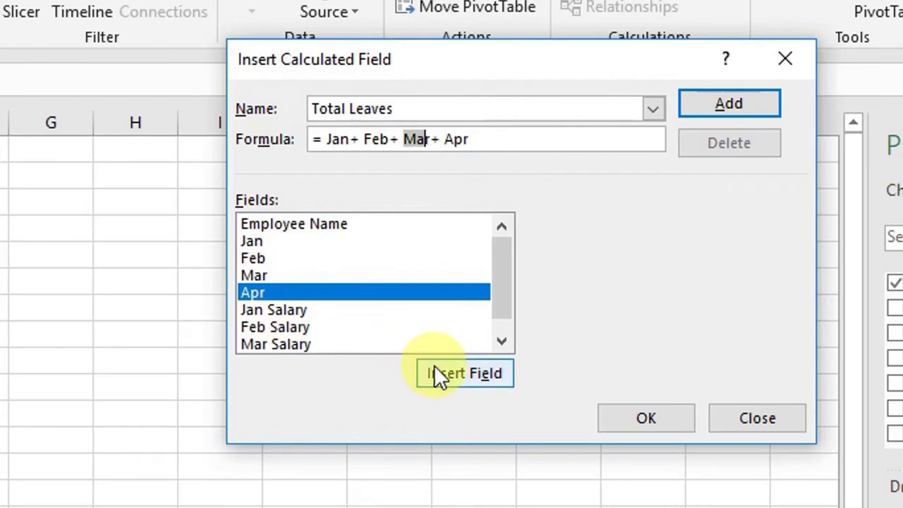
{"action": "left_click", "coordinate": [708, 103]}
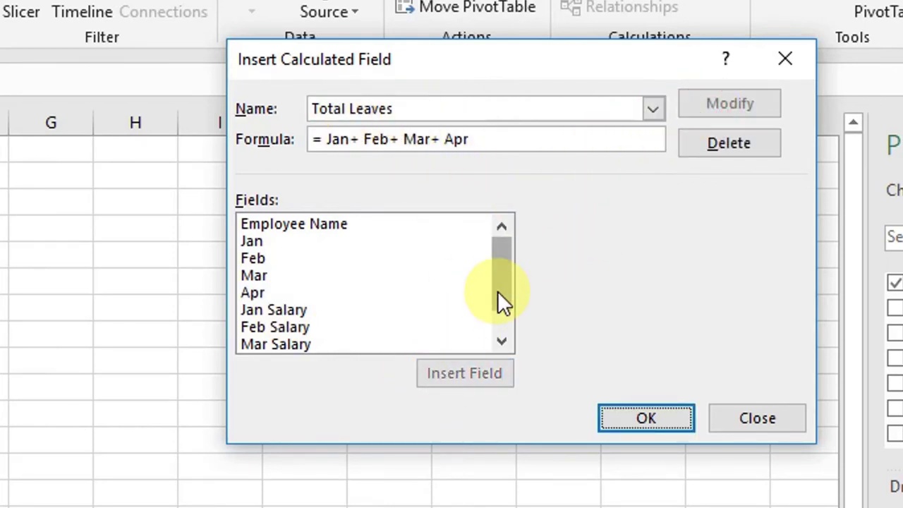
{"action": "left_click_drag", "start_coordinate": [499, 288], "coordinate": [502, 333]}
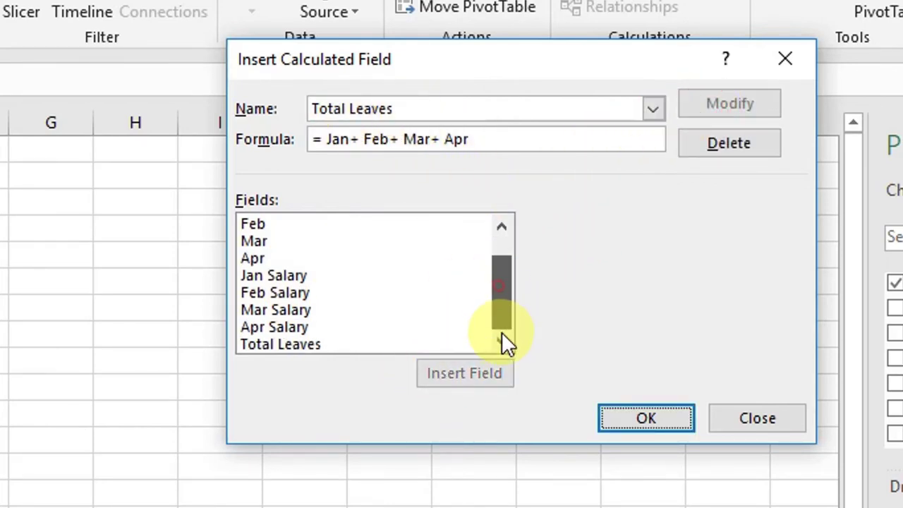
{"action": "left_click", "coordinate": [272, 347]}
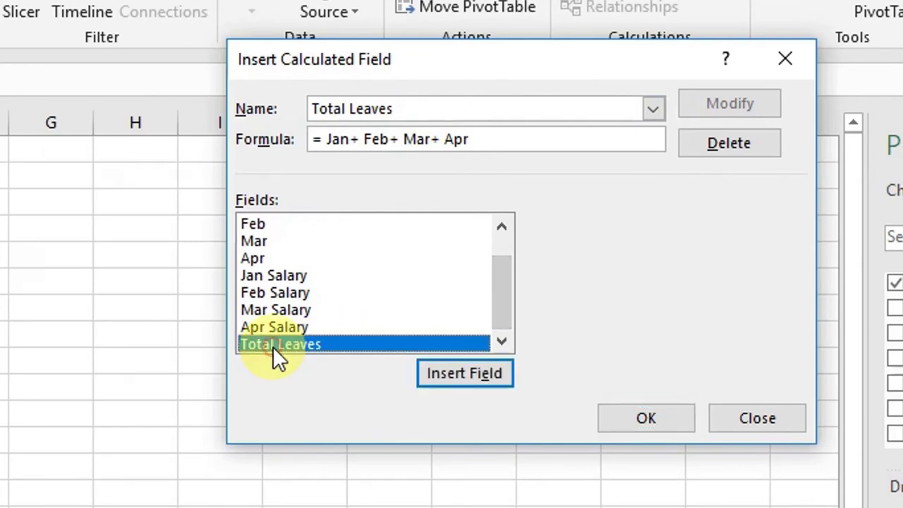
Close the dialog and check each employee's Sum of Total Leaves values in the pivot
{"action": "left_click", "coordinate": [630, 411]}
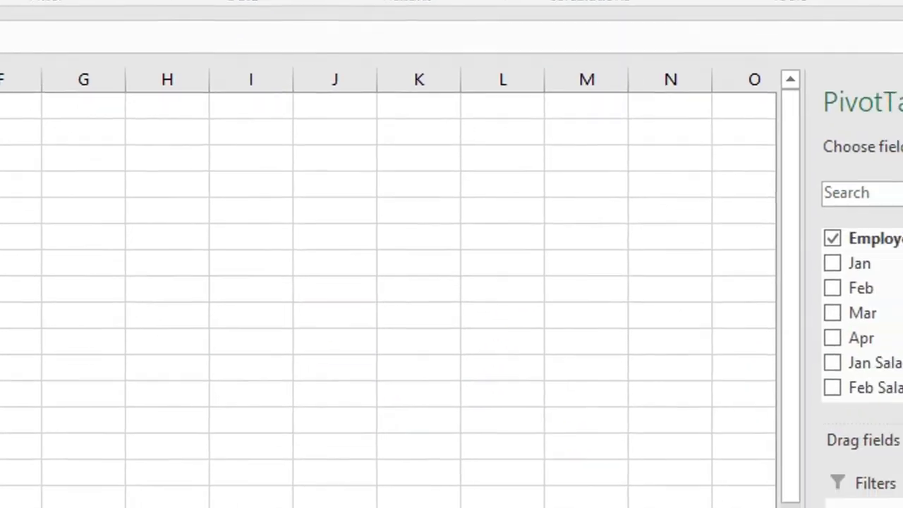
{"action": "left_click", "coordinate": [893, 148]}
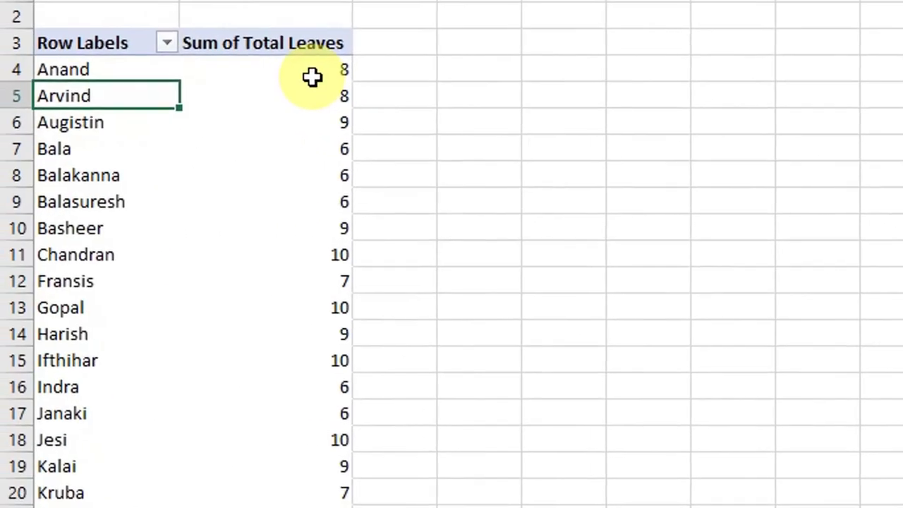
{"action": "left_click", "coordinate": [312, 76]}
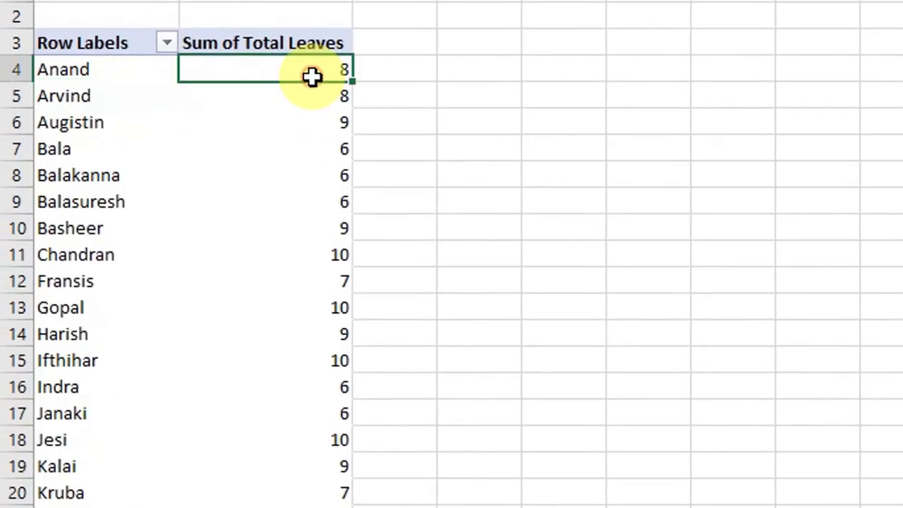
{"action": "left_click", "coordinate": [88, 75]}
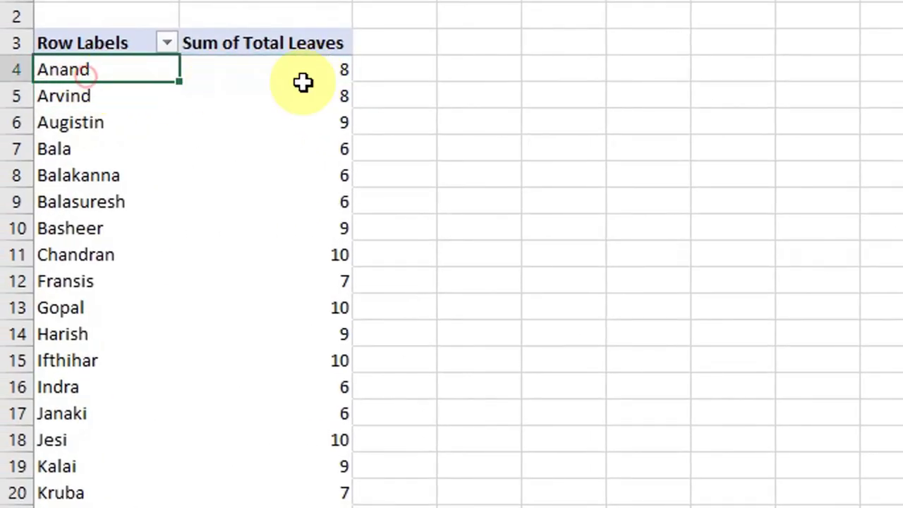
{"action": "left_click", "coordinate": [305, 85]}
Compare the first employee's Jan–Apr leaves and salaries on Tracker with the pivot's total of 8
{"action": "left_click", "coordinate": [147, 487]}
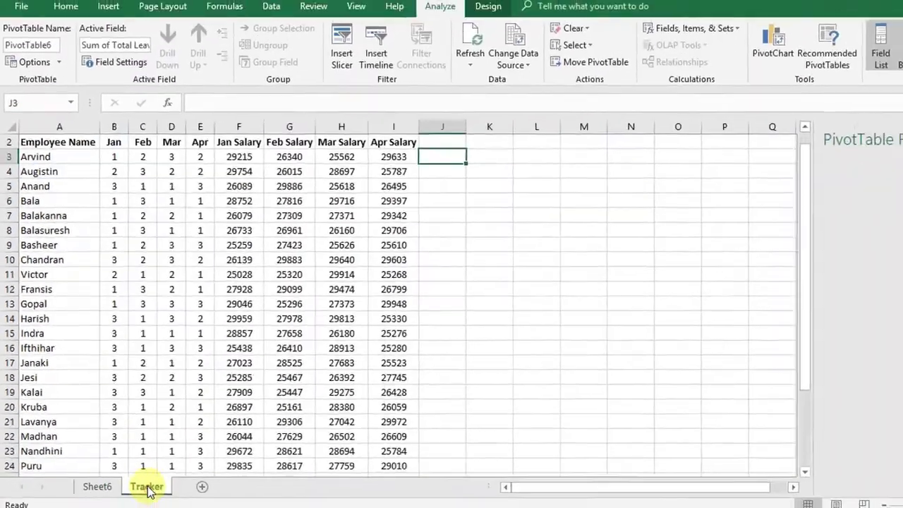
{"action": "left_click", "coordinate": [31, 160]}
{"action": "left_click_drag", "start_coordinate": [108, 157], "coordinate": [189, 166]}
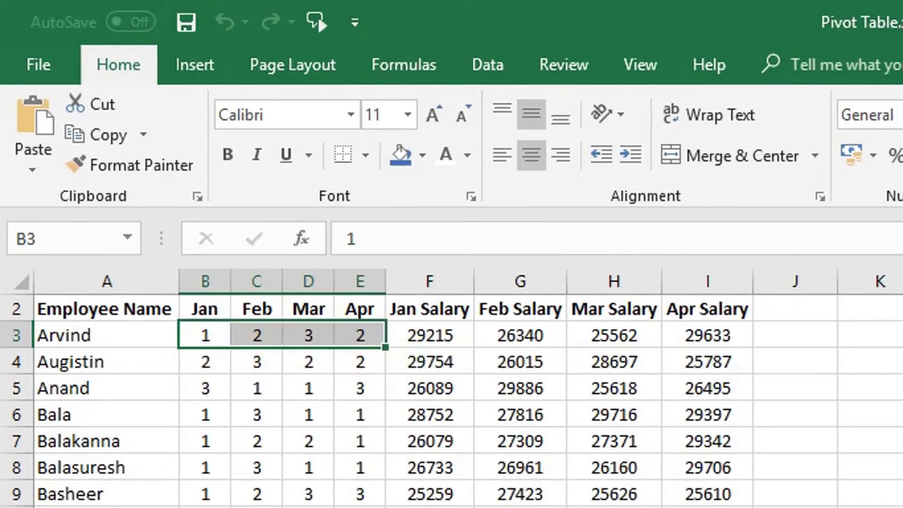
{"action": "key", "text": "ctrl+Page_Down"}
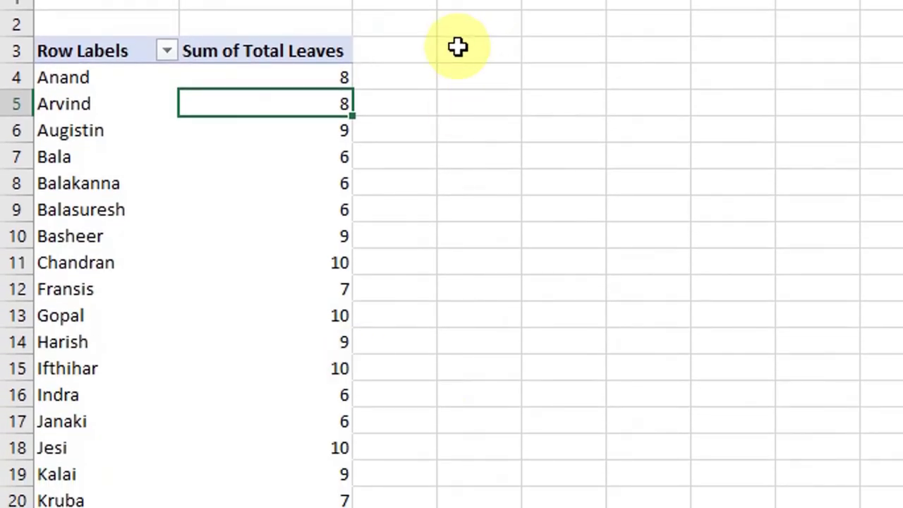
{"action": "key", "text": "ctrl+Page_Down"}
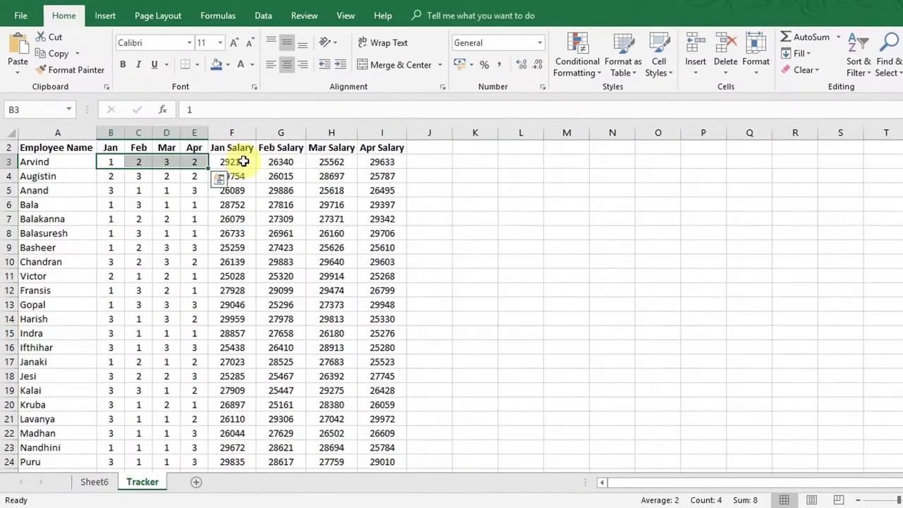
{"action": "left_click_drag", "start_coordinate": [263, 140], "coordinate": [435, 143]}
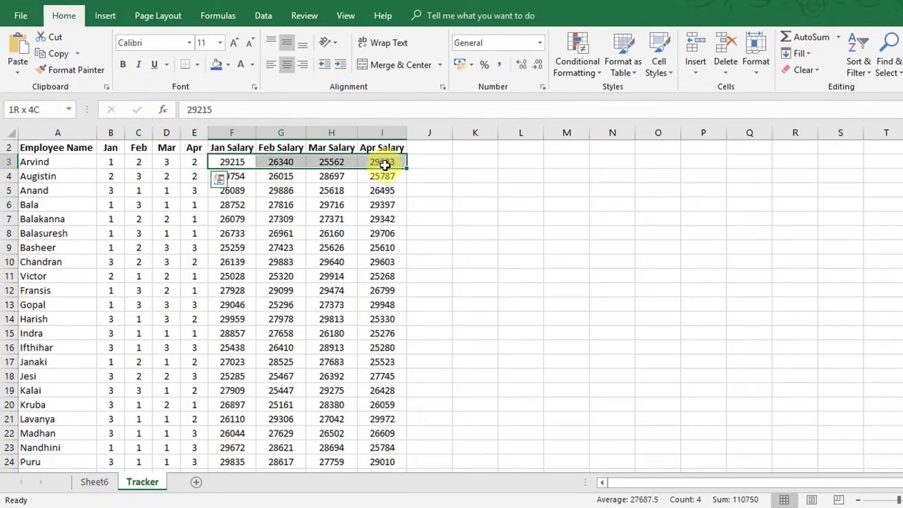
{"action": "left_click_drag", "start_coordinate": [385, 164], "coordinate": [385, 163]}
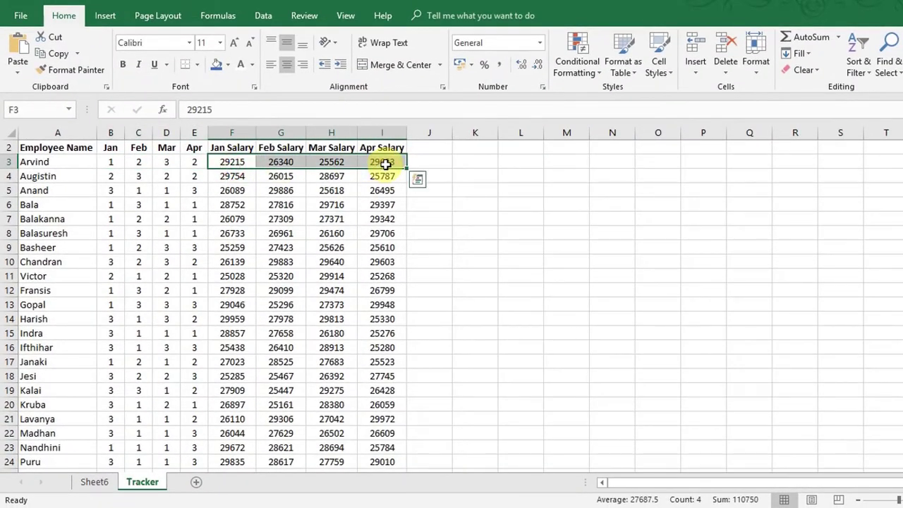
{"action": "left_click", "coordinate": [94, 482]}
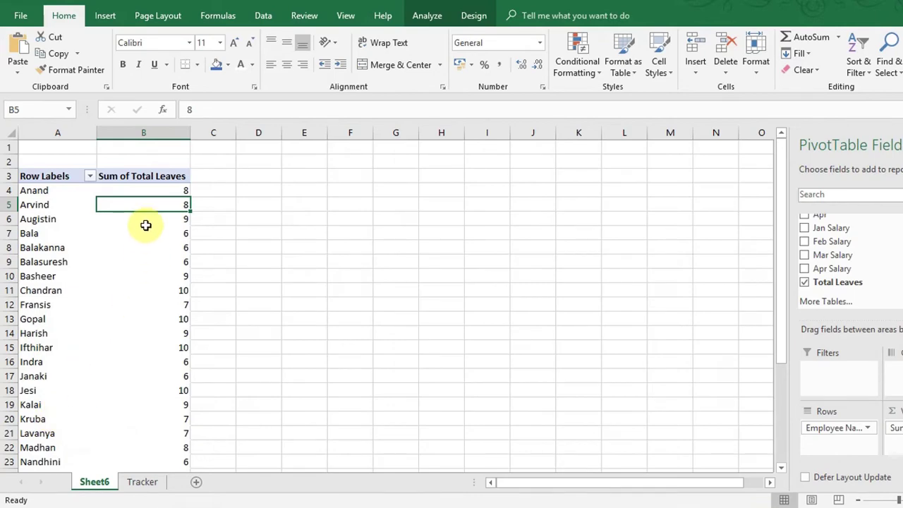
Create a new calculated field named Tax and delete its default 0 formula
{"action": "left_click", "coordinate": [151, 191]}
{"action": "left_click", "coordinate": [427, 16]}
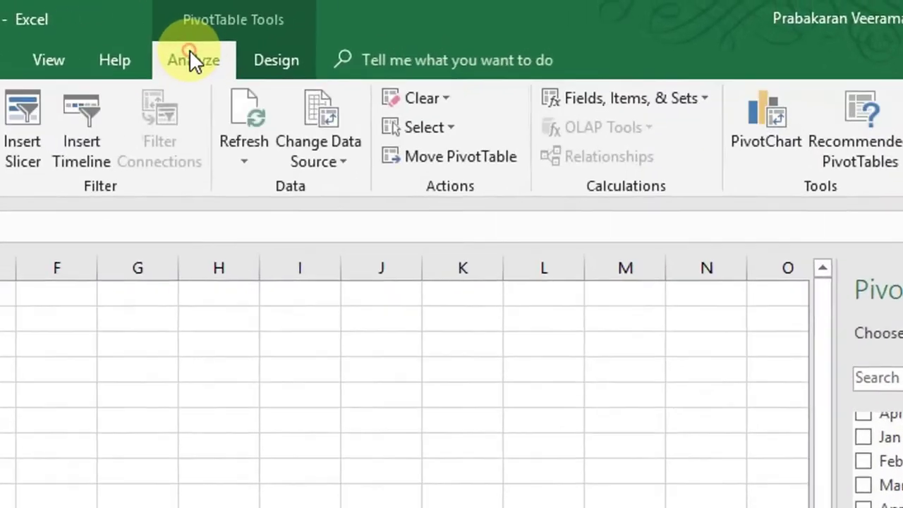
{"action": "left_click", "coordinate": [670, 110]}
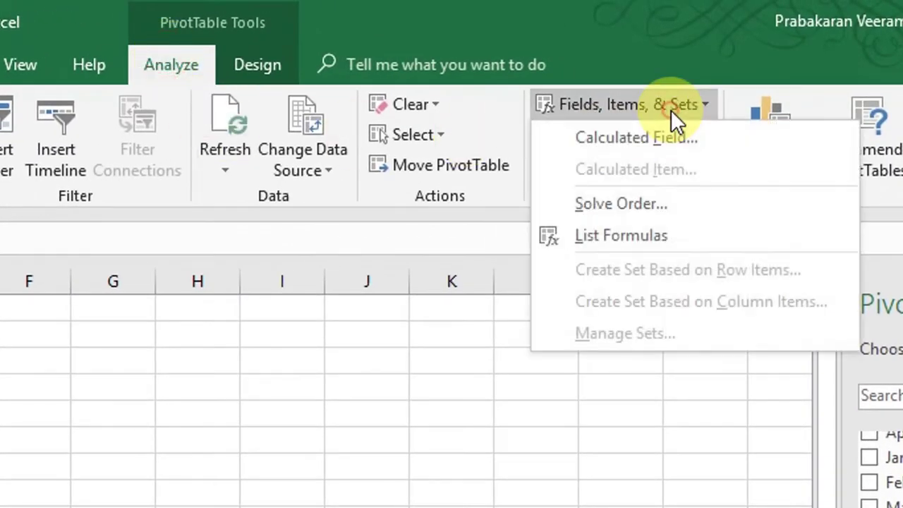
{"action": "left_click", "coordinate": [627, 134]}
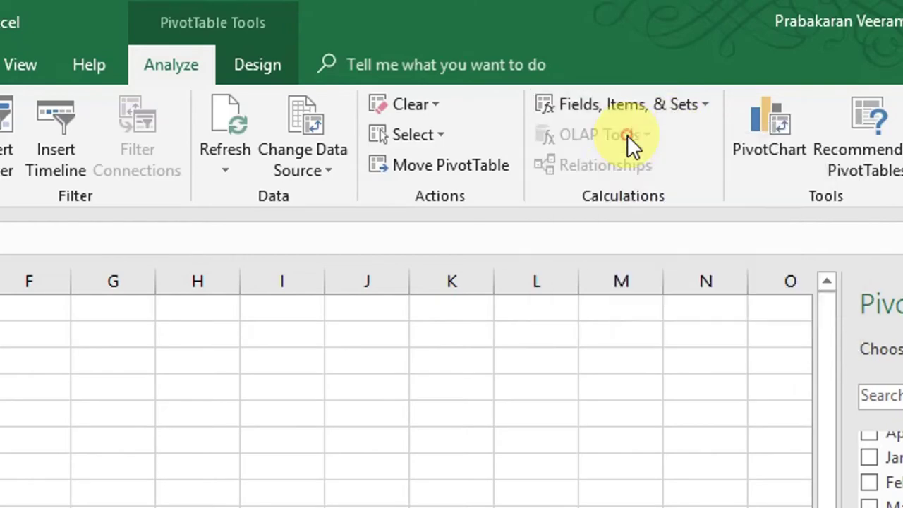
{"action": "left_click", "coordinate": [353, 265]}
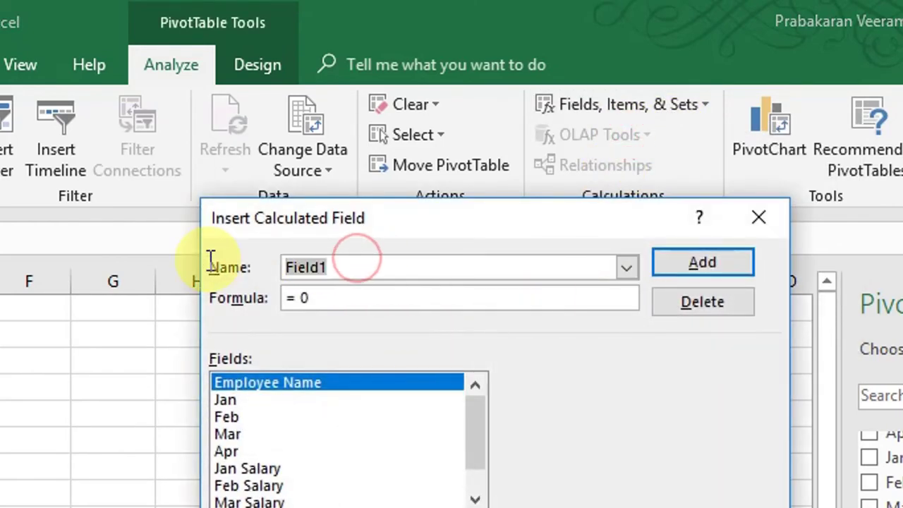
{"action": "type", "text": "Tax"}
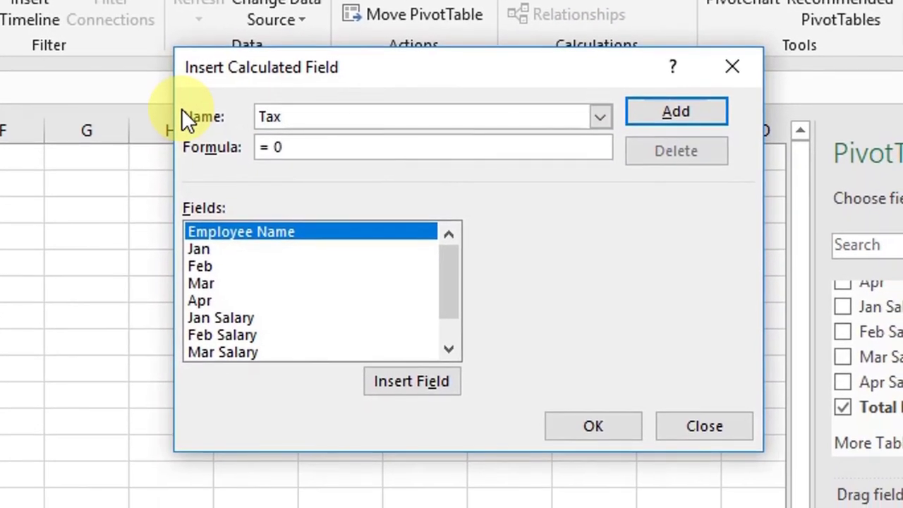
{"action": "left_click", "coordinate": [287, 146]}
{"action": "key", "text": "BackSpace"}
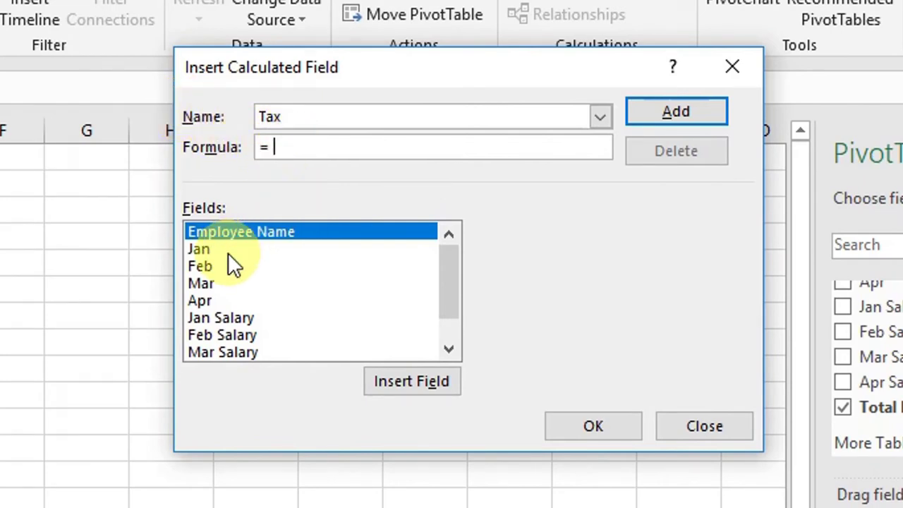
Sum 'Jan Salary', 'Feb Salary', 'Mar Salary' and 'Apr Salary' in the Tax formula
{"action": "left_click", "coordinate": [217, 317]}
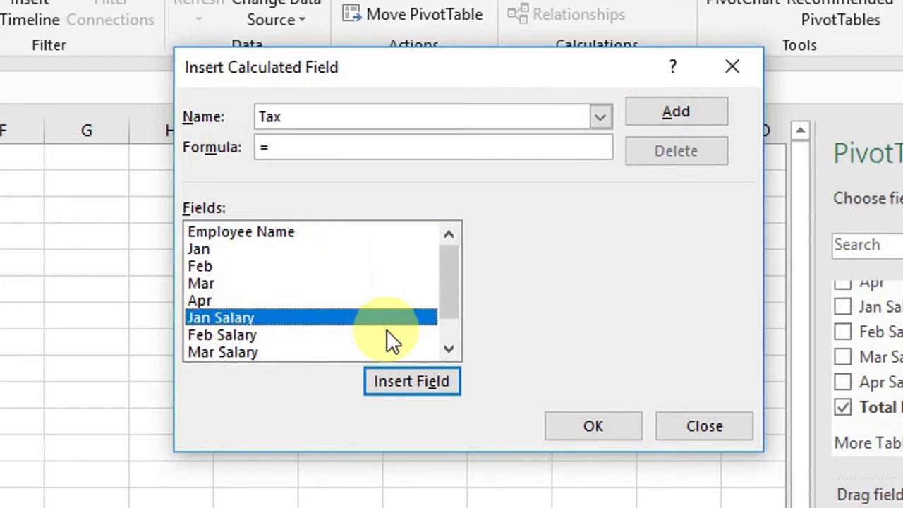
{"action": "left_click", "coordinate": [411, 381]}
{"action": "type", "text": "+"}
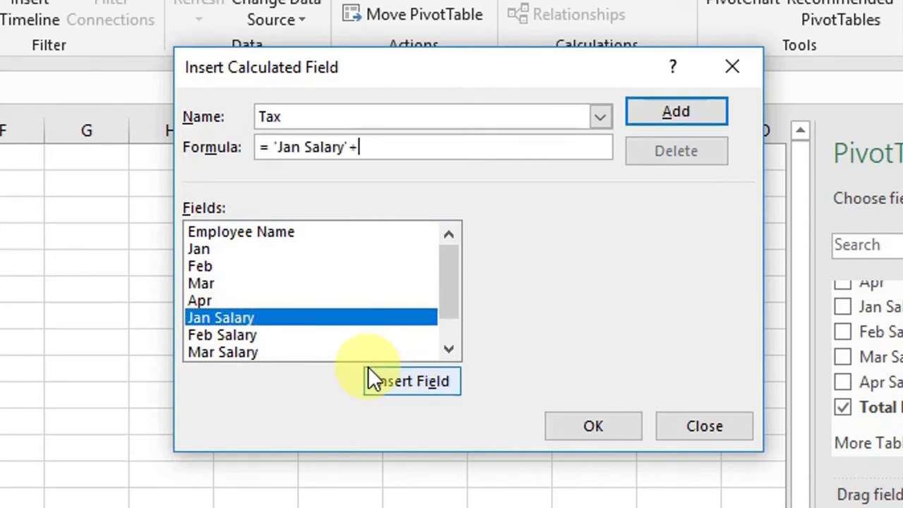
{"action": "left_click", "coordinate": [251, 336]}
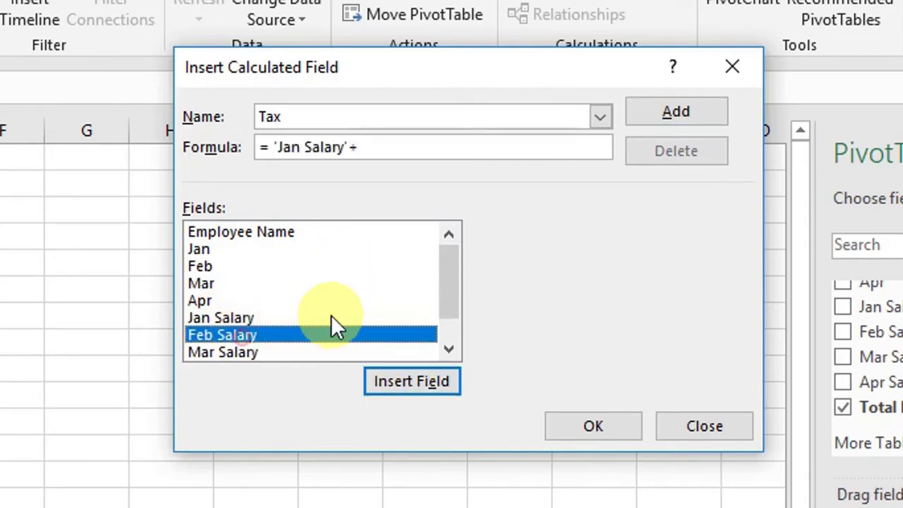
{"action": "left_click", "coordinate": [416, 378]}
{"action": "scroll", "coordinate": [449, 312], "scroll_direction": "down", "scroll_amount": 1}
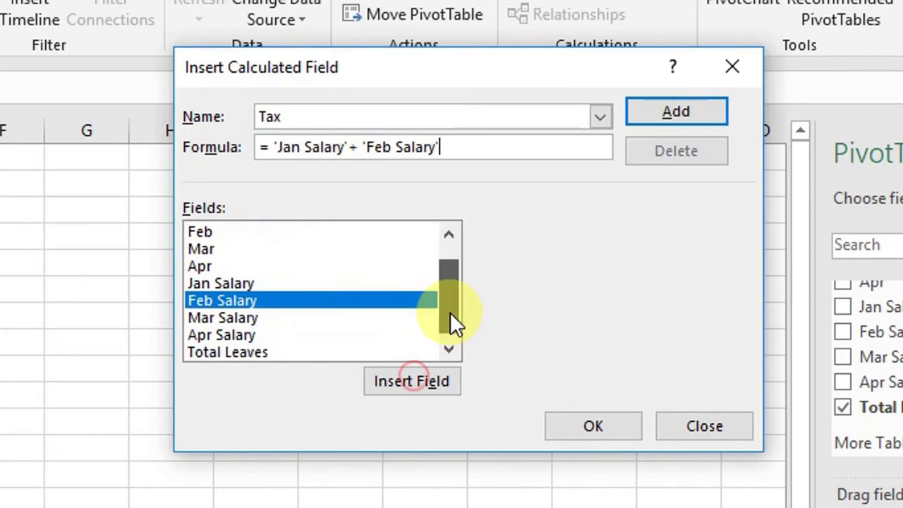
{"action": "left_click", "coordinate": [220, 319]}
{"action": "left_click", "coordinate": [409, 381]}
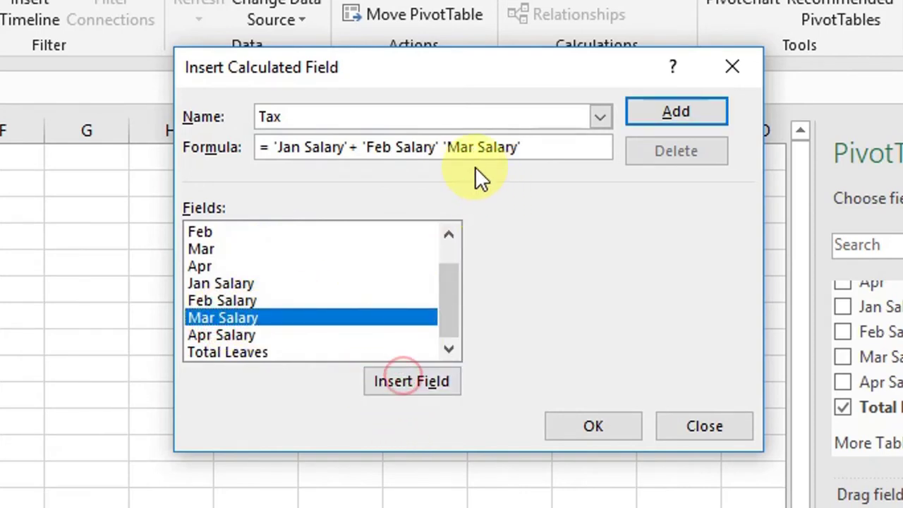
{"action": "left_click", "coordinate": [443, 148]}
{"action": "type", "text": "+"}
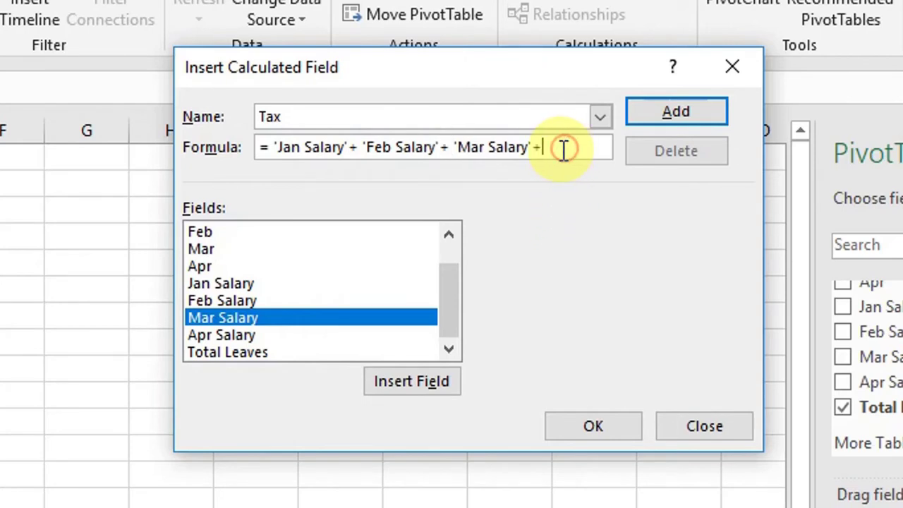
{"action": "left_click", "coordinate": [269, 335]}
{"action": "left_click", "coordinate": [397, 385]}
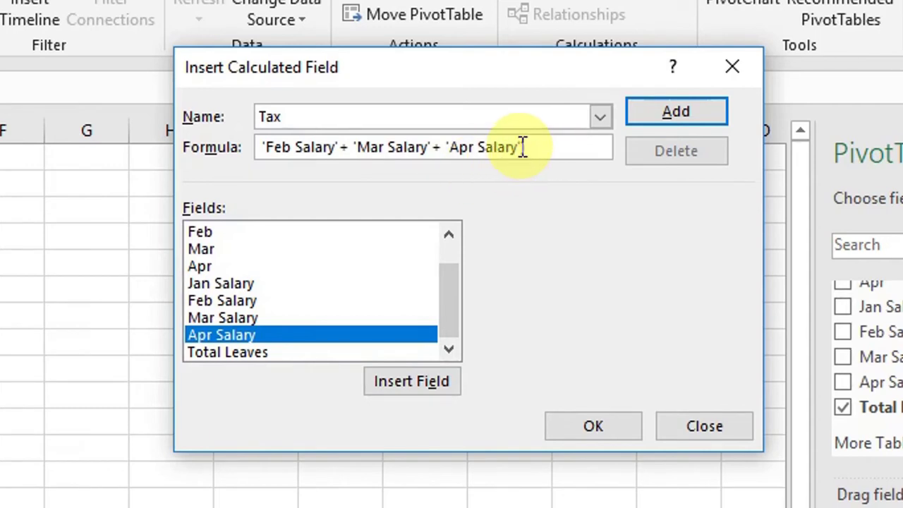
Wrap the salary sum in parentheses and multiply it by 5%
{"action": "left_click_drag", "start_coordinate": [522, 147], "coordinate": [276, 149]}
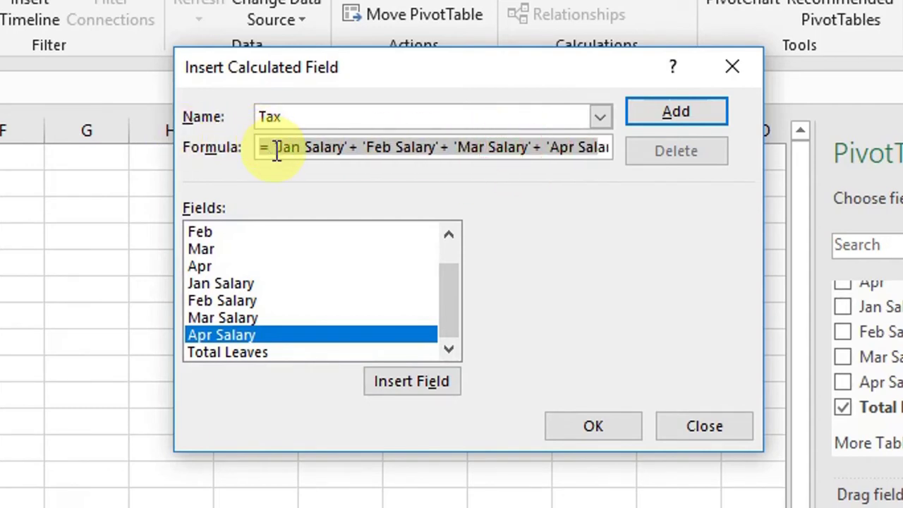
{"action": "left_click", "coordinate": [276, 150]}
{"action": "type", "text": "("}
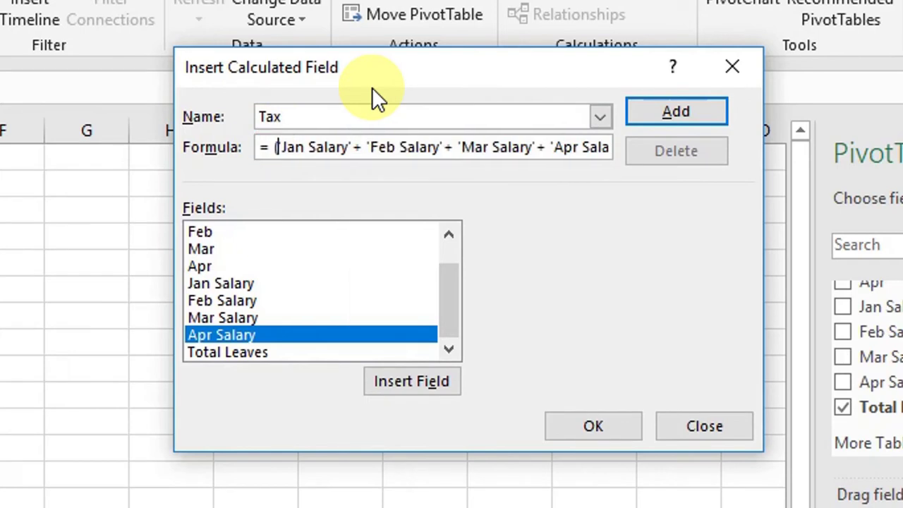
{"action": "left_click", "coordinate": [355, 148]}
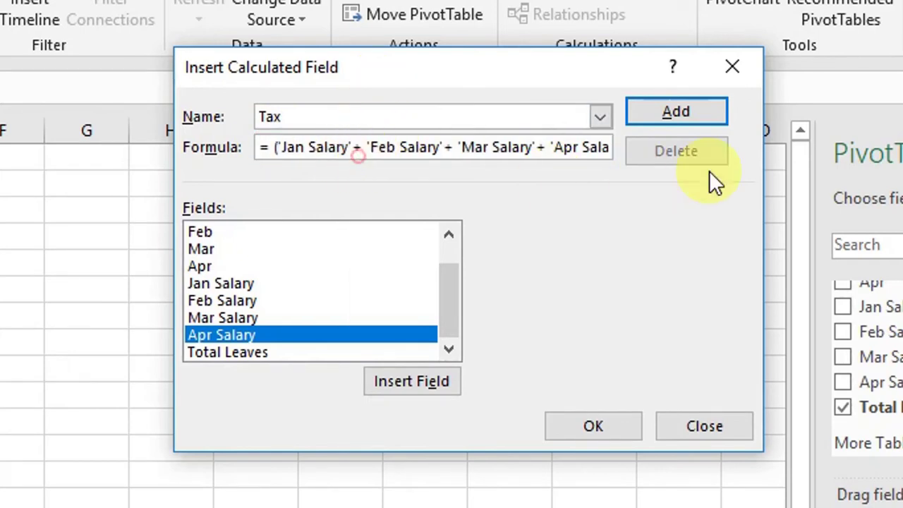
{"action": "left_click", "coordinate": [585, 147]}
{"action": "type", "text": ")"}
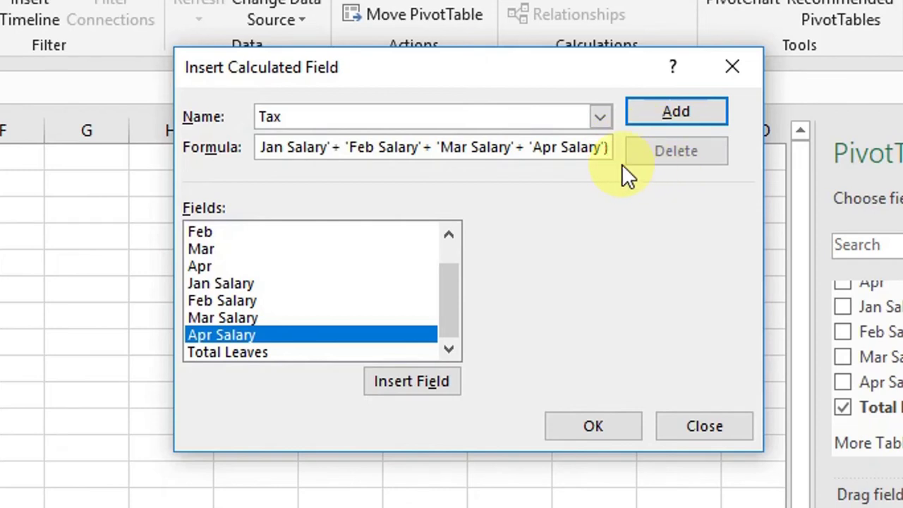
{"action": "type", "text": "*"}
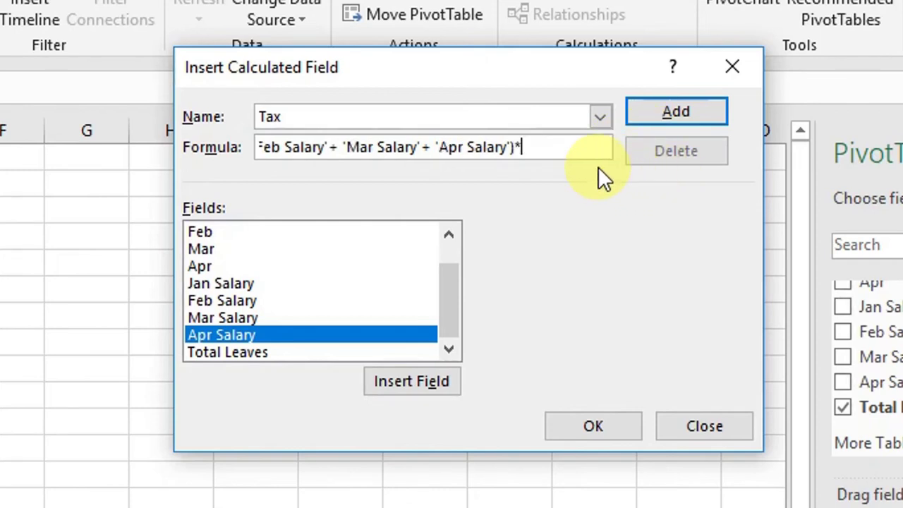
{"action": "type", "text": "5%"}
Add the Tax field and close the dialog to show Sum of Tax
{"action": "left_click", "coordinate": [650, 111]}
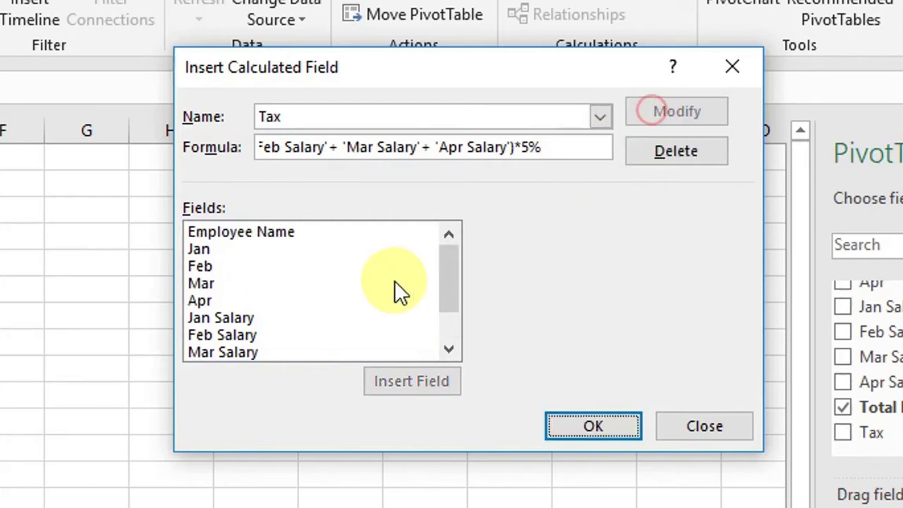
{"action": "left_click_drag", "start_coordinate": [452, 283], "coordinate": [448, 350]}
{"action": "left_click", "coordinate": [287, 351]}
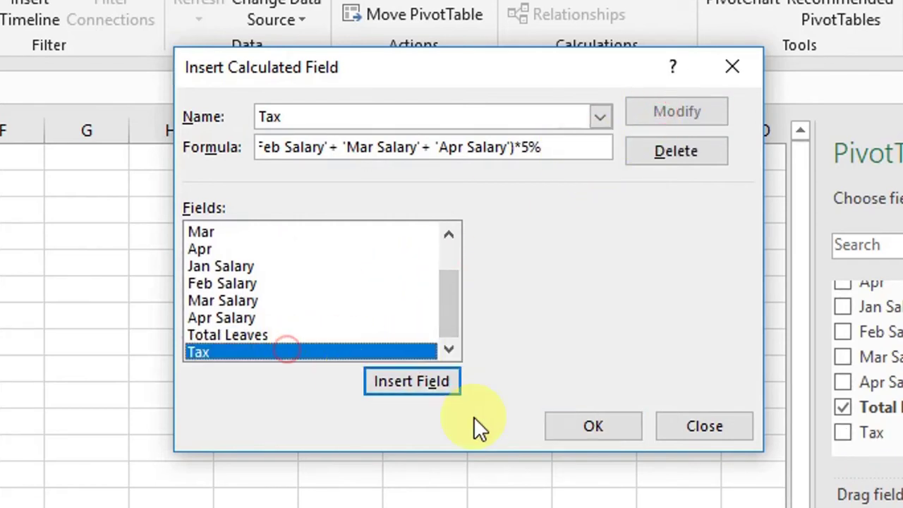
{"action": "left_click", "coordinate": [601, 427]}
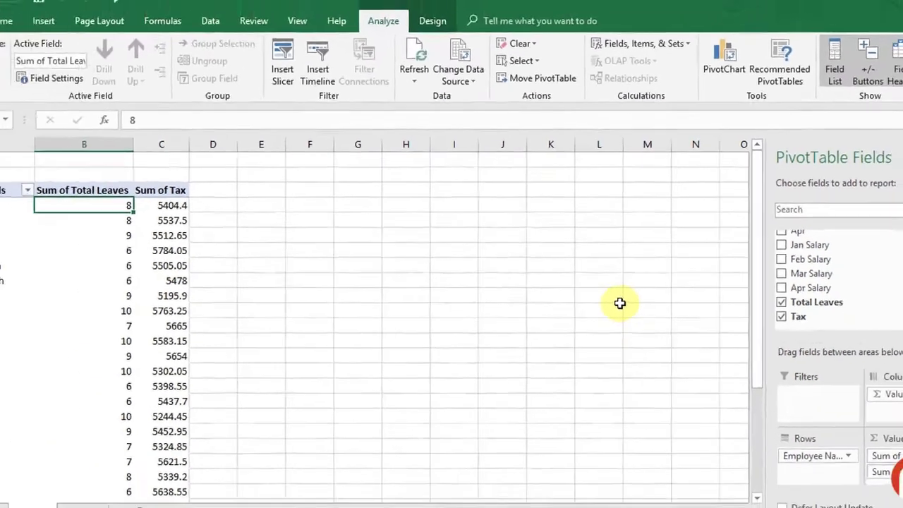
Check an employee's Sum of Tax (5404.4), then select the first employee's salaries on Tracker
{"action": "left_click", "coordinate": [42, 196]}
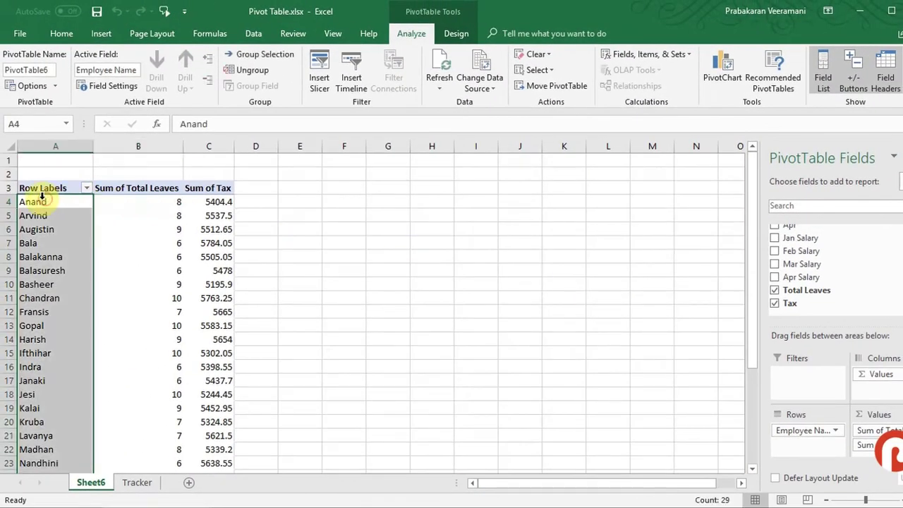
{"action": "left_click", "coordinate": [42, 194]}
{"action": "left_click", "coordinate": [45, 201]}
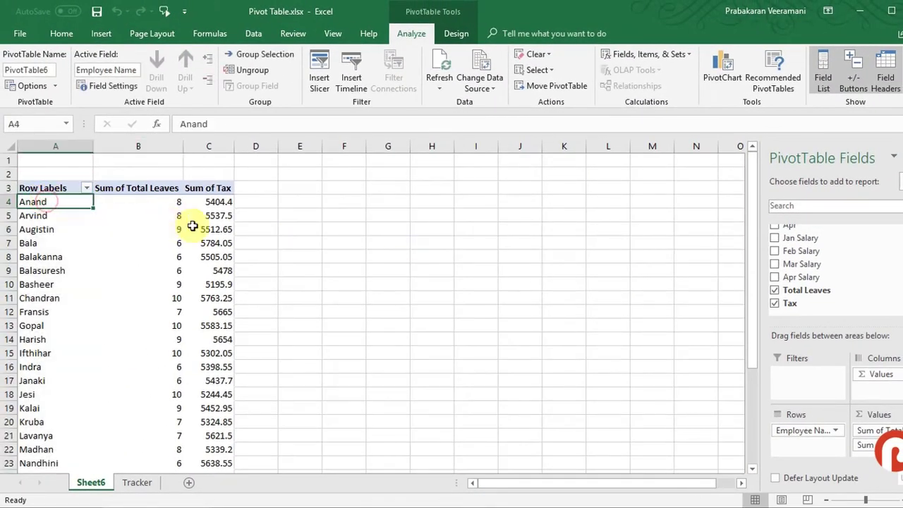
{"action": "left_click", "coordinate": [212, 203]}
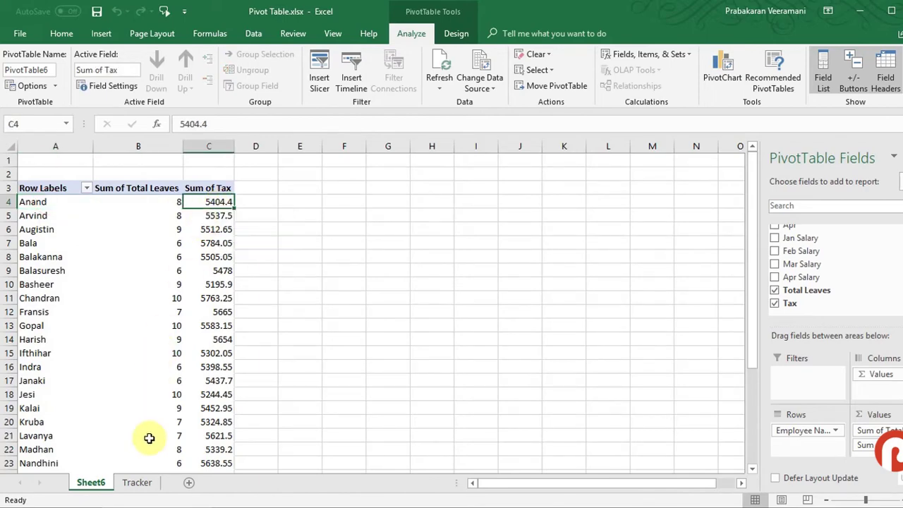
{"action": "left_click", "coordinate": [137, 482]}
{"action": "left_click_drag", "start_coordinate": [224, 175], "coordinate": [368, 177]}
Total the first employee's salaries in J3 with =SUM(F3:I3) and enter =J3*5% in K3
{"action": "left_click", "coordinate": [407, 176]}
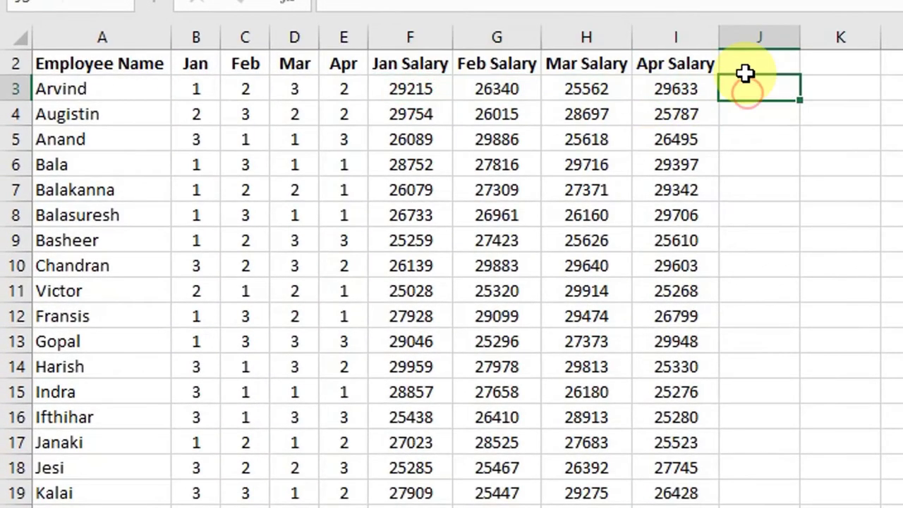
{"action": "type", "text": "=SUM("}
{"action": "key", "text": "Left"}
{"action": "key", "text": "shift+Left"}
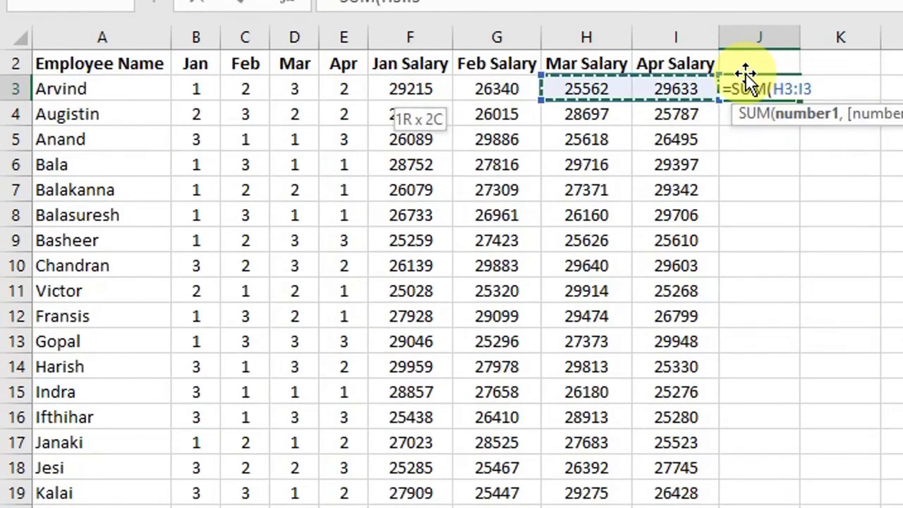
{"action": "key", "text": "shift+Left"}
{"action": "key", "text": "shift+Left"}
{"action": "key", "text": "Tab"}
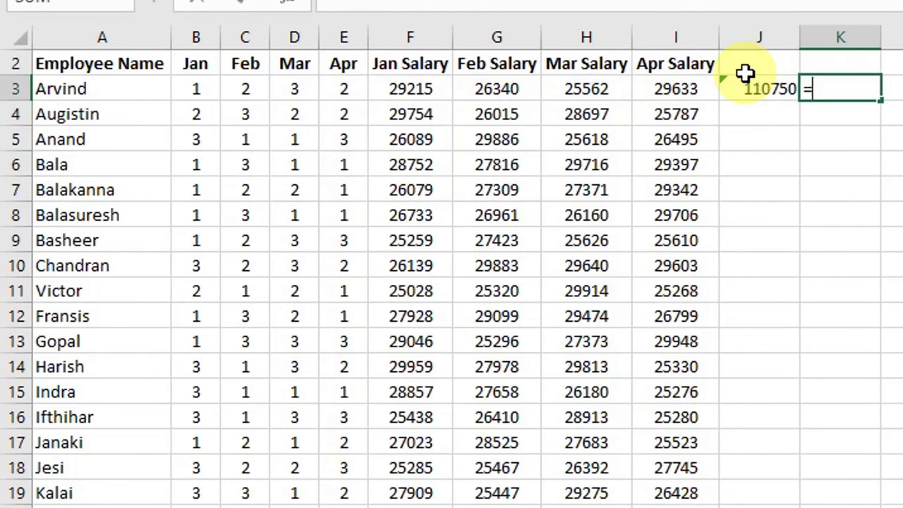
{"action": "left_click", "coordinate": [745, 73]}
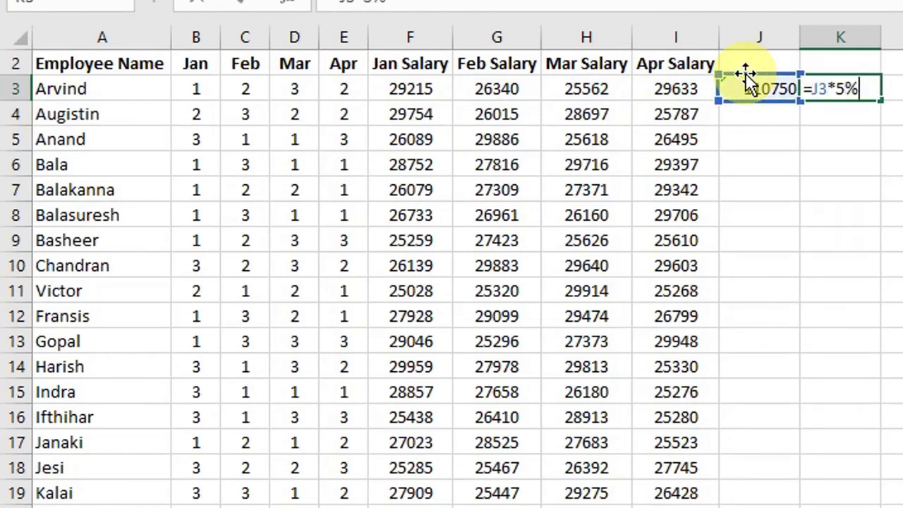
{"action": "key", "text": "Return"}
Compare the 5537.5 tax in K3 with the pivot's Sum of Tax value
{"action": "left_click", "coordinate": [829, 84]}
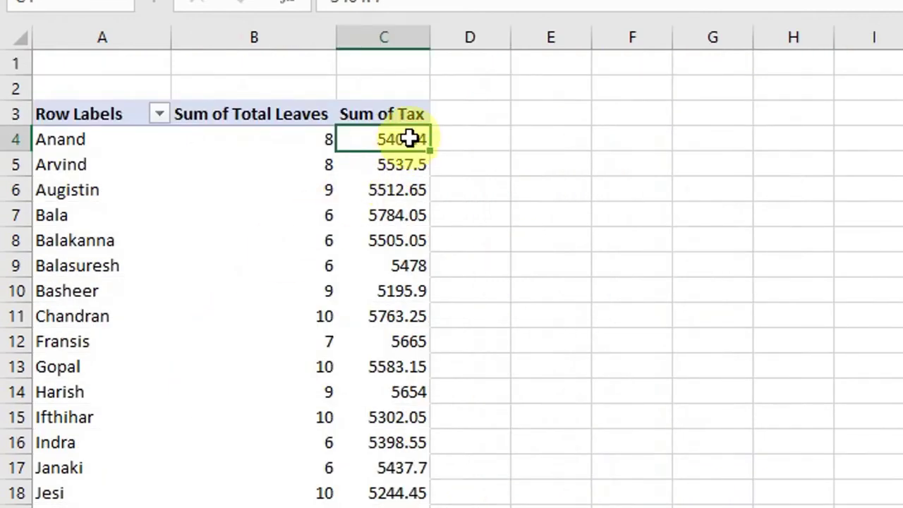
{"action": "left_click", "coordinate": [390, 165]}
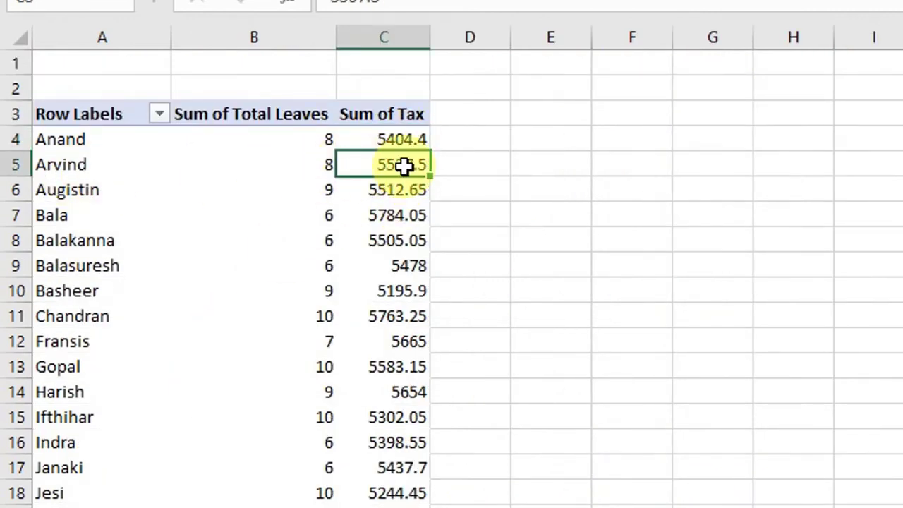
{"action": "mouse_move", "coordinate": [403, 165]}
{"action": "left_click", "coordinate": [403, 139]}
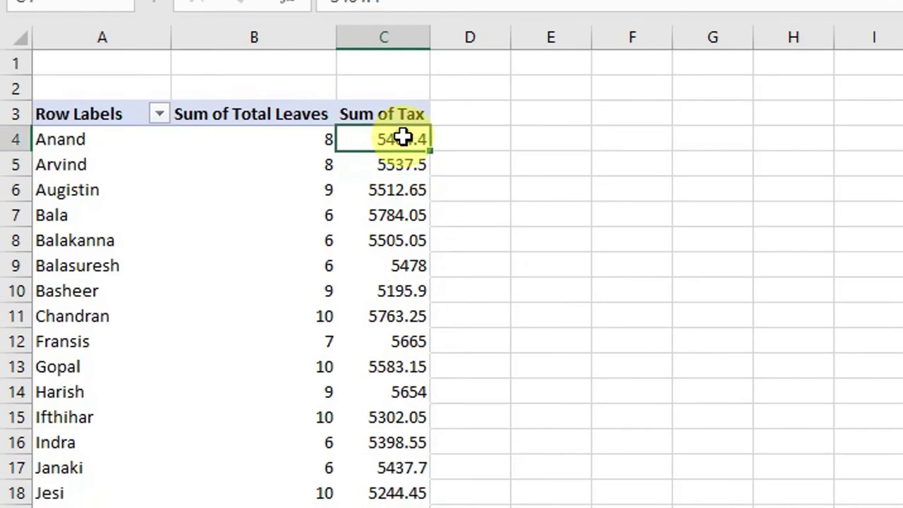
{"action": "mouse_move", "coordinate": [403, 137]}
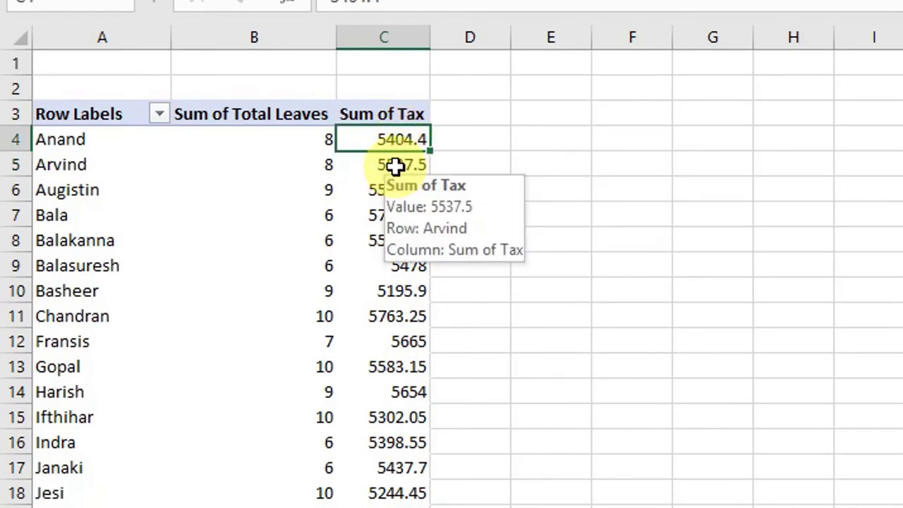
{"action": "left_click", "coordinate": [414, 163]}
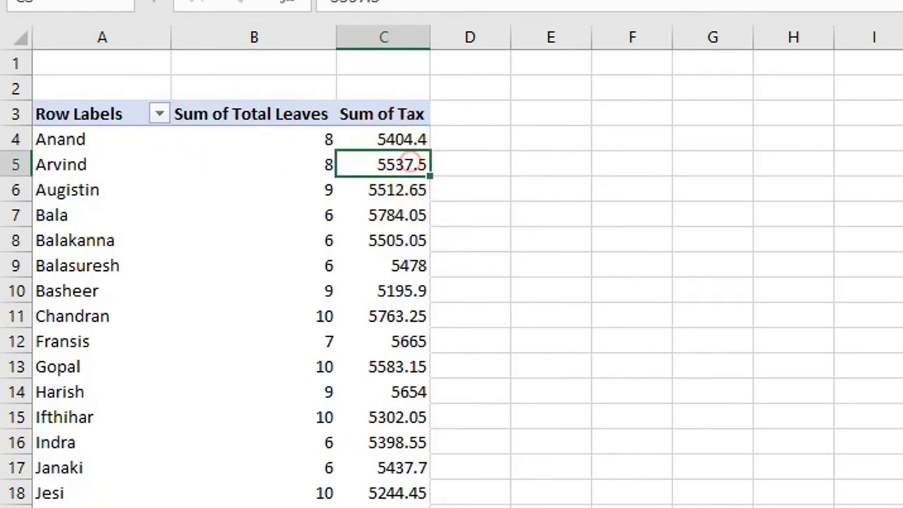
{"action": "key", "text": "ctrl+Page_Down"}
{"action": "left_click_drag", "start_coordinate": [812, 89], "coordinate": [783, 89]}
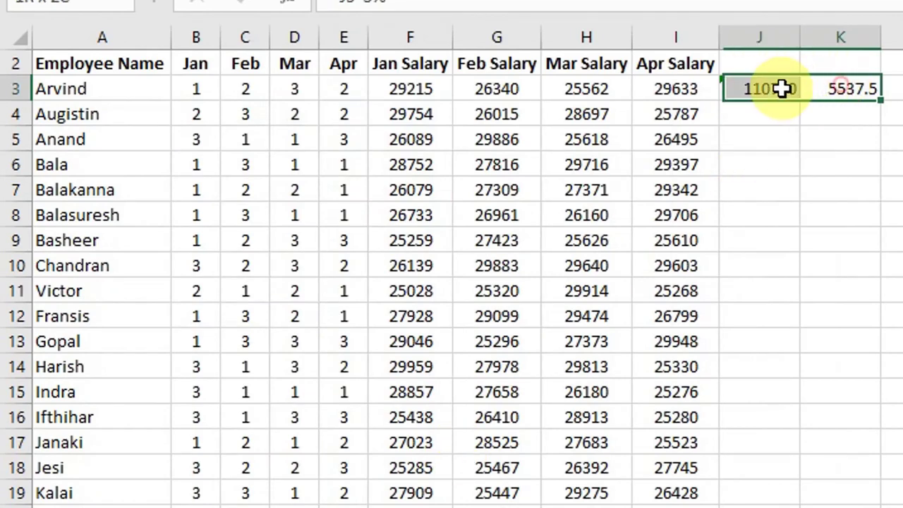
{"action": "left_click_drag", "start_coordinate": [875, 55], "coordinate": [776, 99]}
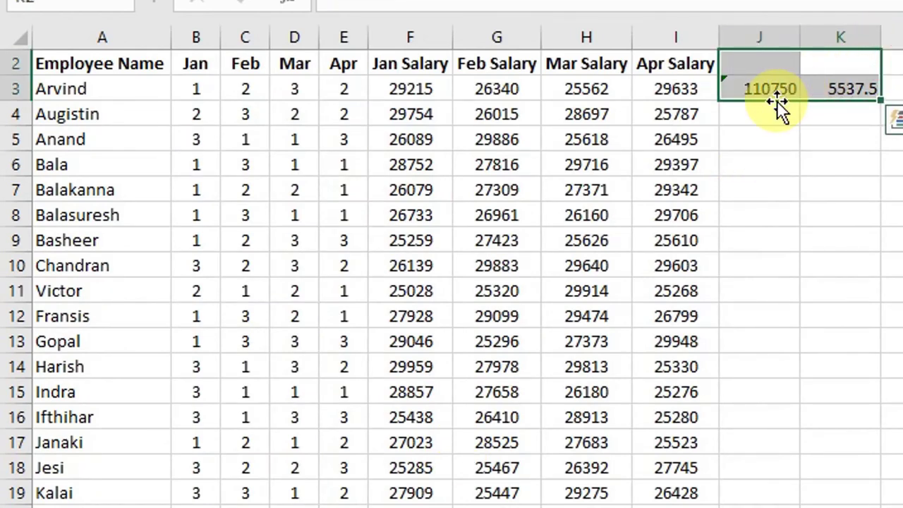
{"action": "key", "text": "ctrl+Page_Up"}
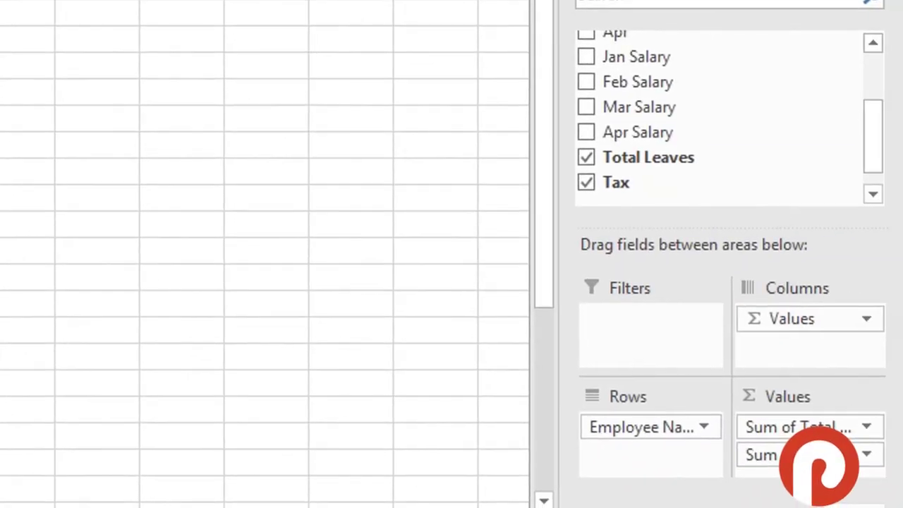
{"action": "left_click_drag", "start_coordinate": [679, 163], "coordinate": [683, 165]}
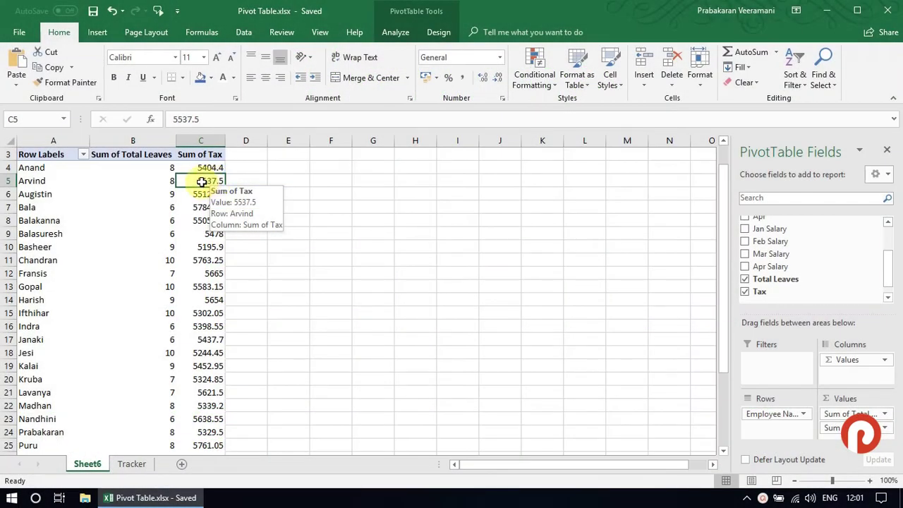
{"action": "left_click", "coordinate": [395, 32]}
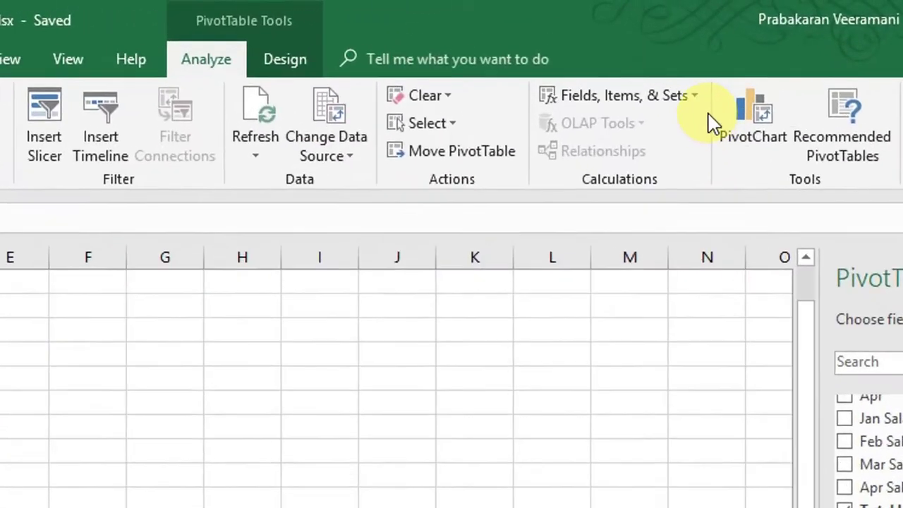
{"action": "left_click", "coordinate": [669, 55]}
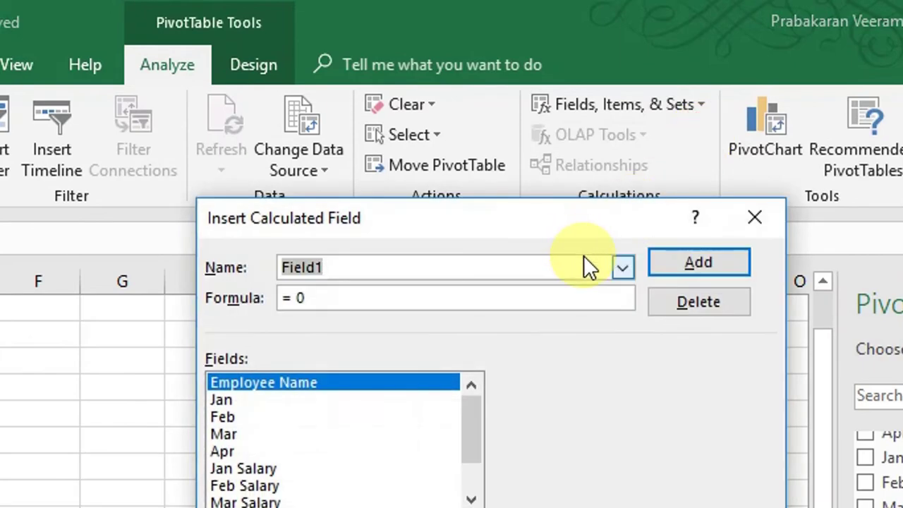
{"action": "left_click", "coordinate": [621, 267]}
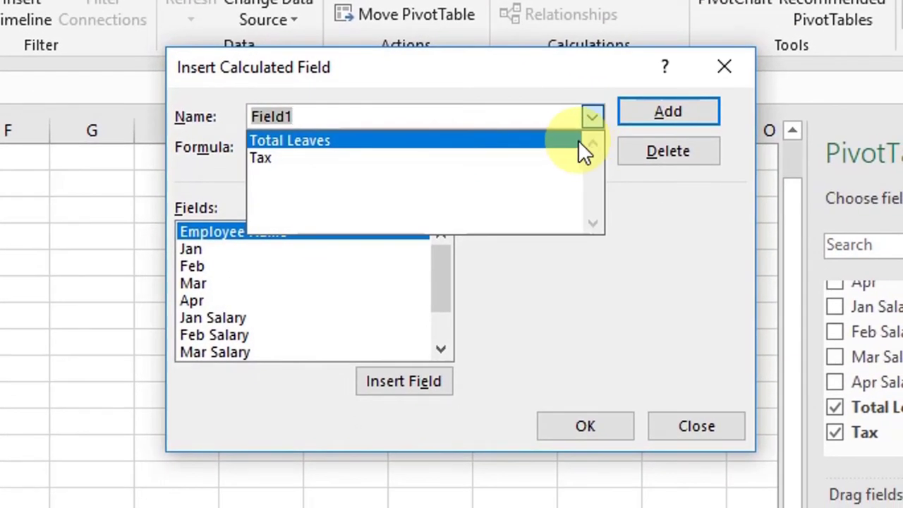
{"action": "left_click", "coordinate": [336, 143]}
{"action": "left_click", "coordinate": [695, 111]}
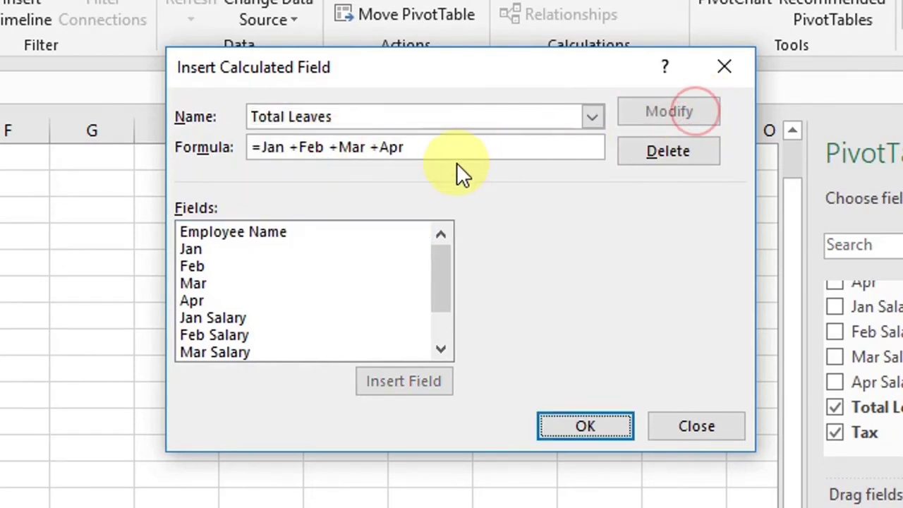
{"action": "left_click", "coordinate": [451, 144]}
{"action": "left_click", "coordinate": [379, 146]}
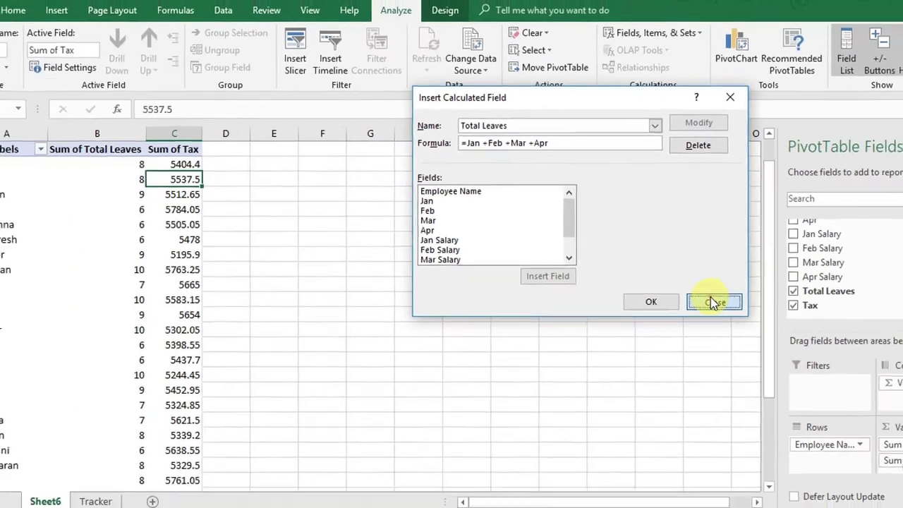
{"action": "left_click", "coordinate": [713, 302]}
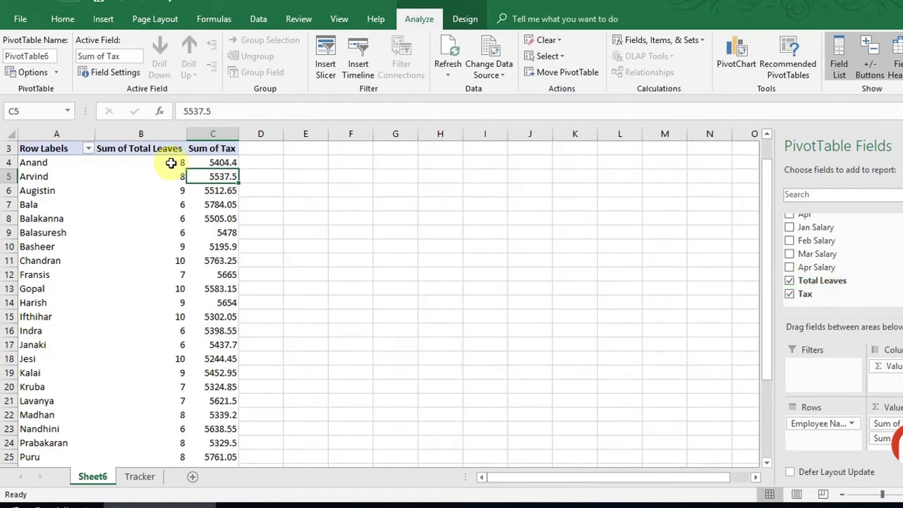
{"action": "mouse_move", "coordinate": [183, 159]}
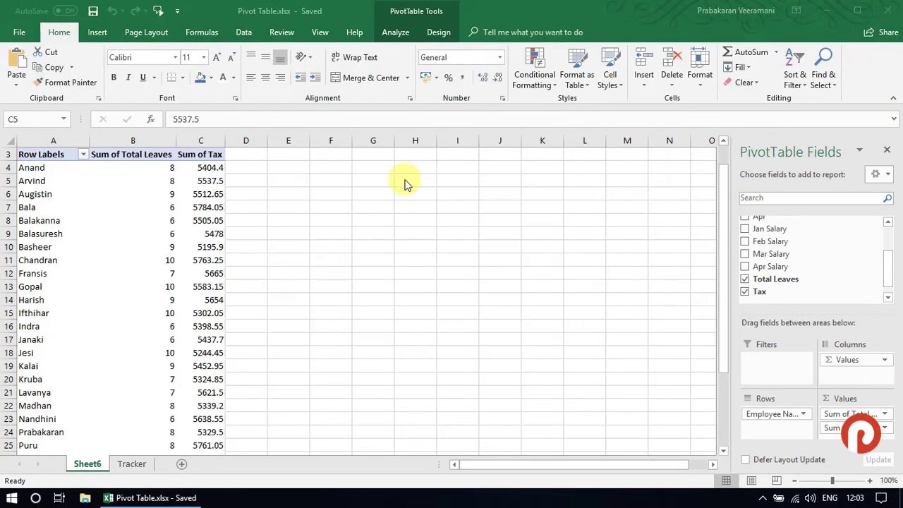
On the Tracker sheet, review the first employee names and the row 3 monthly leave counts
{"action": "left_click", "coordinate": [122, 465]}
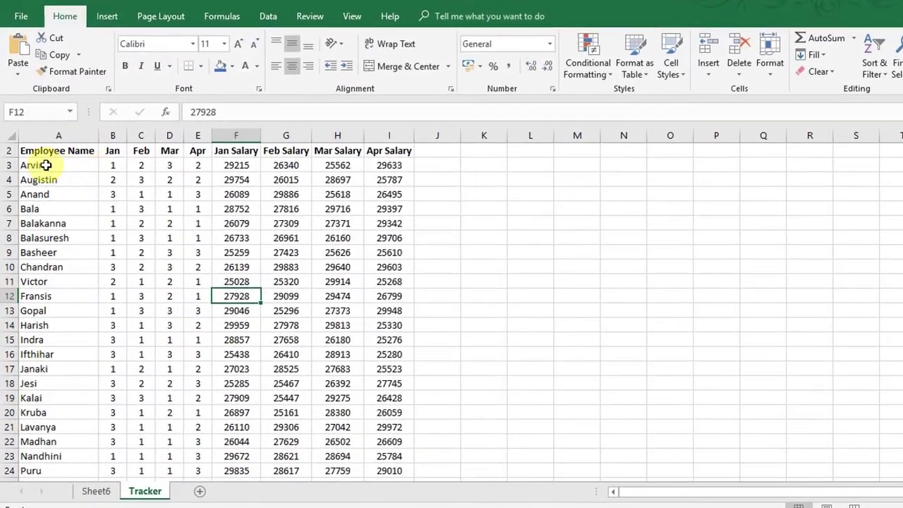
{"action": "left_click", "coordinate": [39, 168]}
{"action": "left_click_drag", "start_coordinate": [44, 165], "coordinate": [47, 179]}
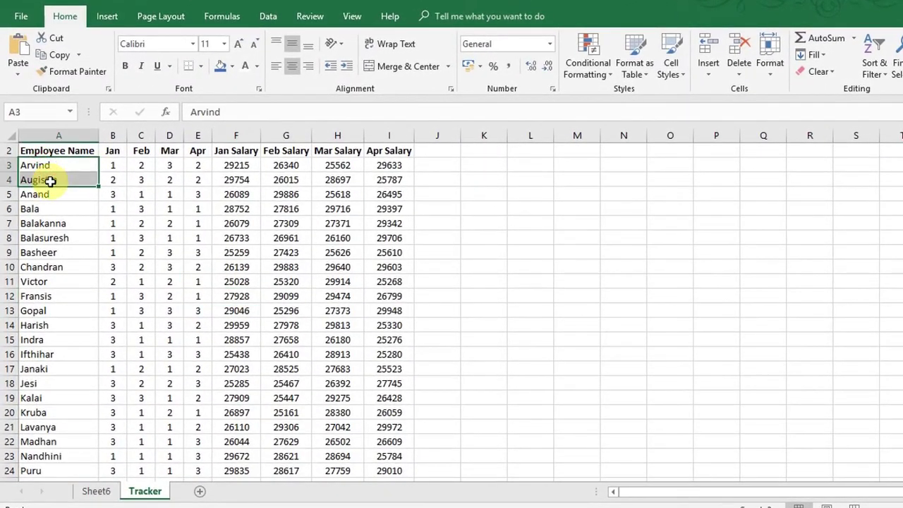
{"action": "left_click", "coordinate": [421, 165]}
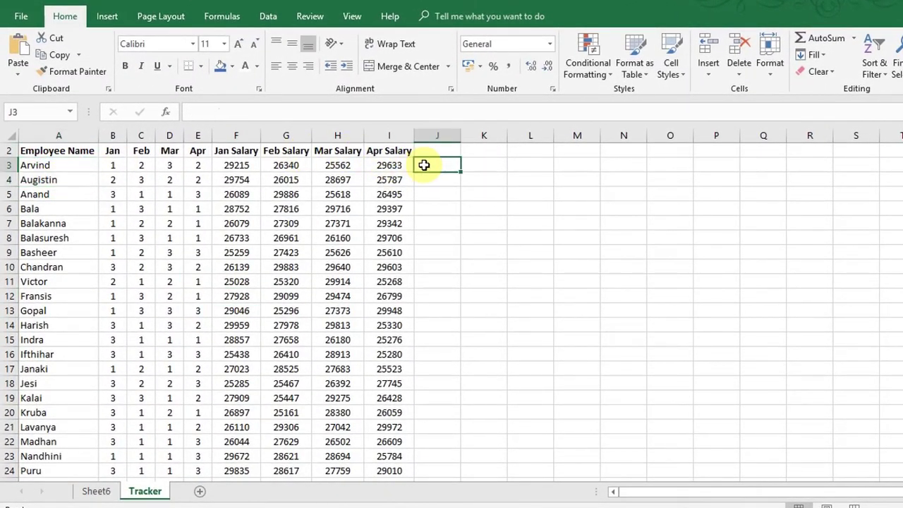
{"action": "left_click", "coordinate": [198, 165]}
{"action": "left_click_drag", "start_coordinate": [165, 167], "coordinate": [105, 167]}
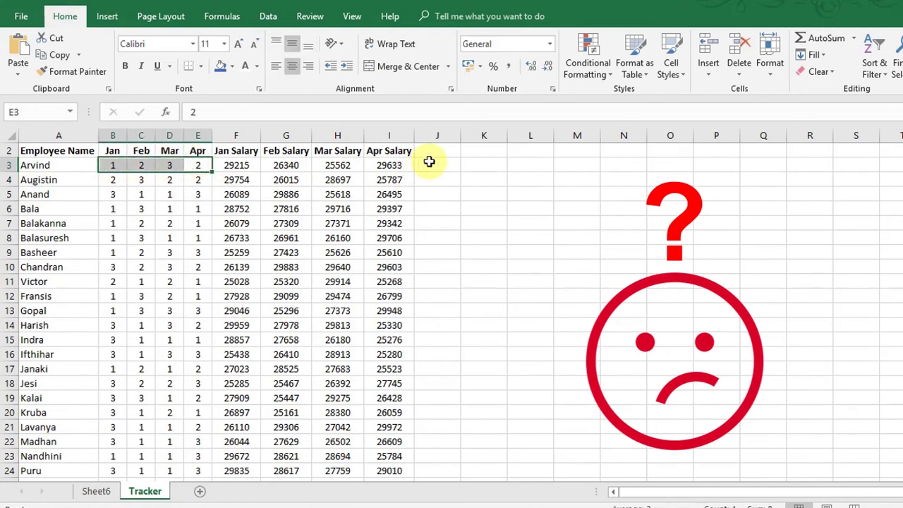
{"action": "left_click", "coordinate": [437, 165]}
Check row 3's four monthly salaries, then compare the pivot's first-row leaves and tax totals
{"action": "left_click", "coordinate": [491, 167]}
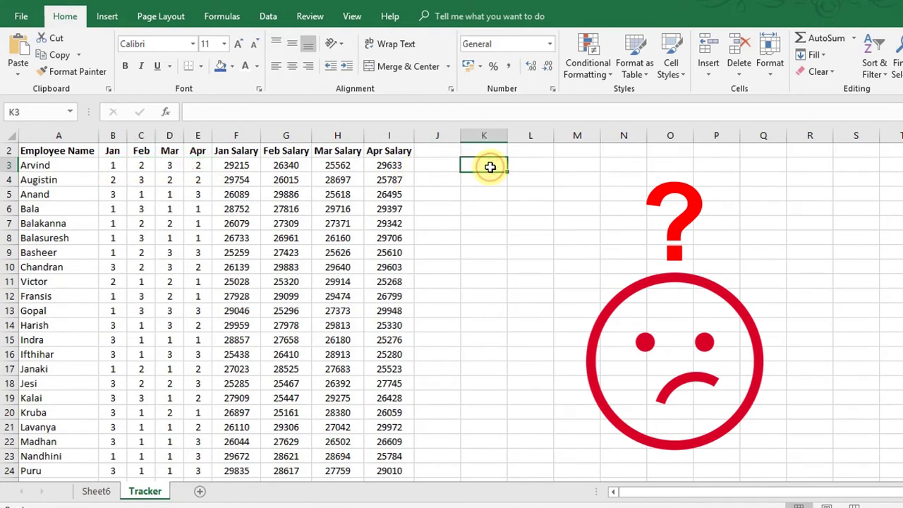
{"action": "left_click_drag", "start_coordinate": [395, 167], "coordinate": [239, 167]}
{"action": "left_click", "coordinate": [487, 164]}
{"action": "left_click_drag", "start_coordinate": [392, 151], "coordinate": [58, 161]}
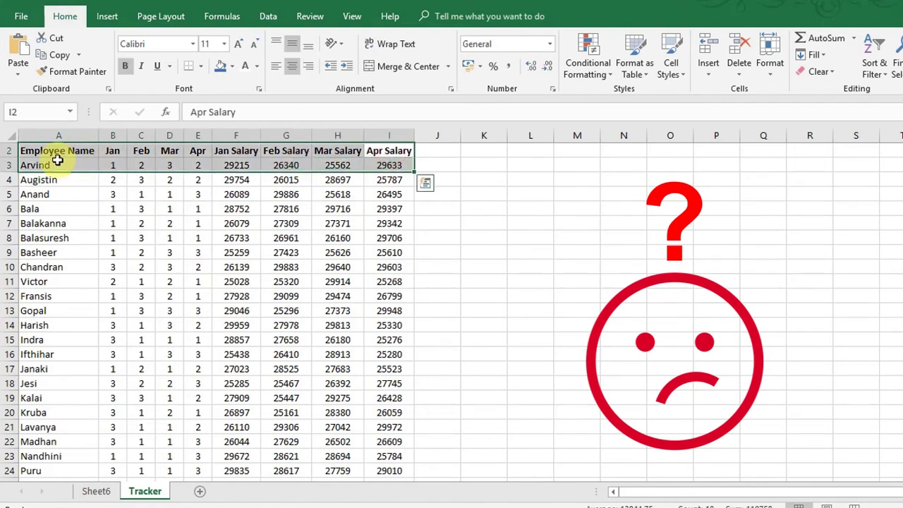
{"action": "left_click", "coordinate": [62, 151]}
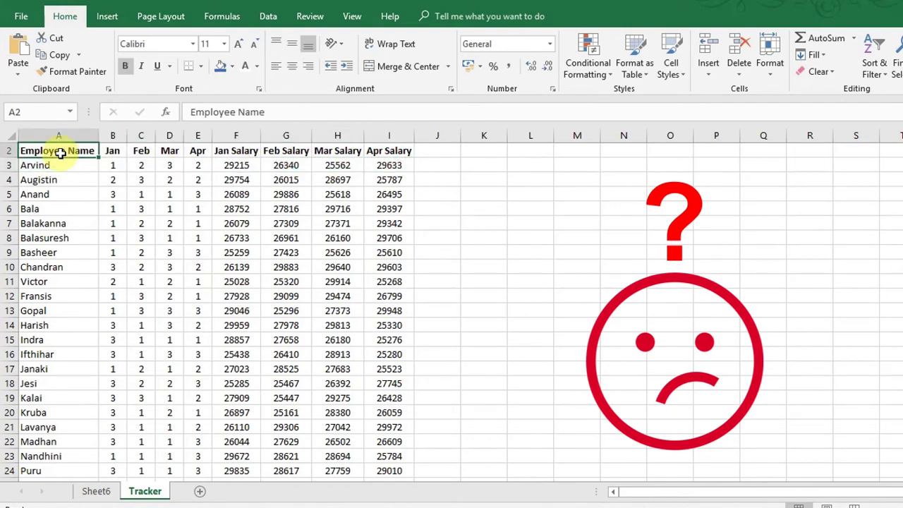
{"action": "left_click", "coordinate": [97, 491]}
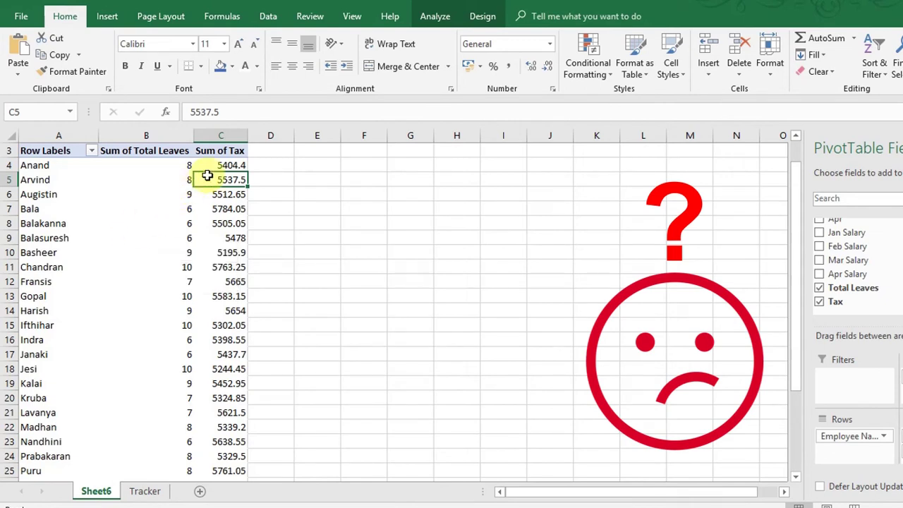
{"action": "left_click_drag", "start_coordinate": [234, 164], "coordinate": [193, 166]}
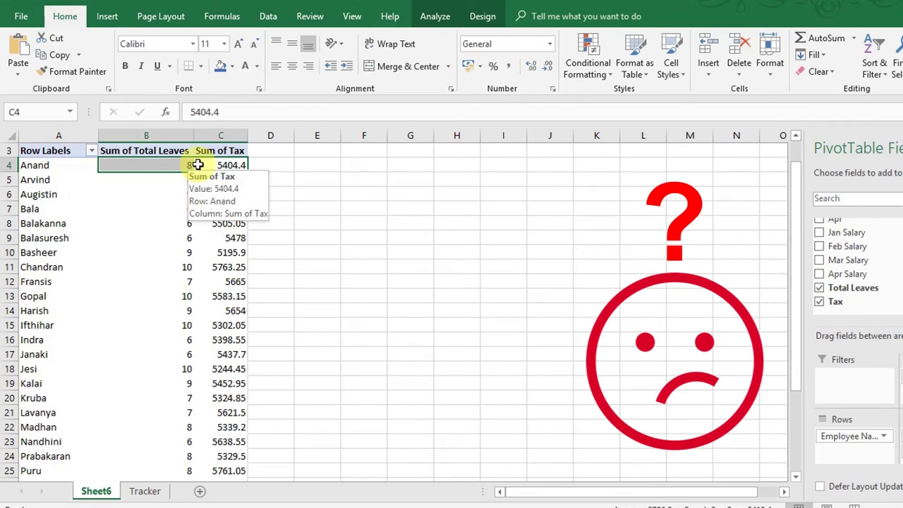
Briefly revisit the Tracker sheet, then return to the Sheet6 pivot table
{"action": "left_click", "coordinate": [144, 490]}
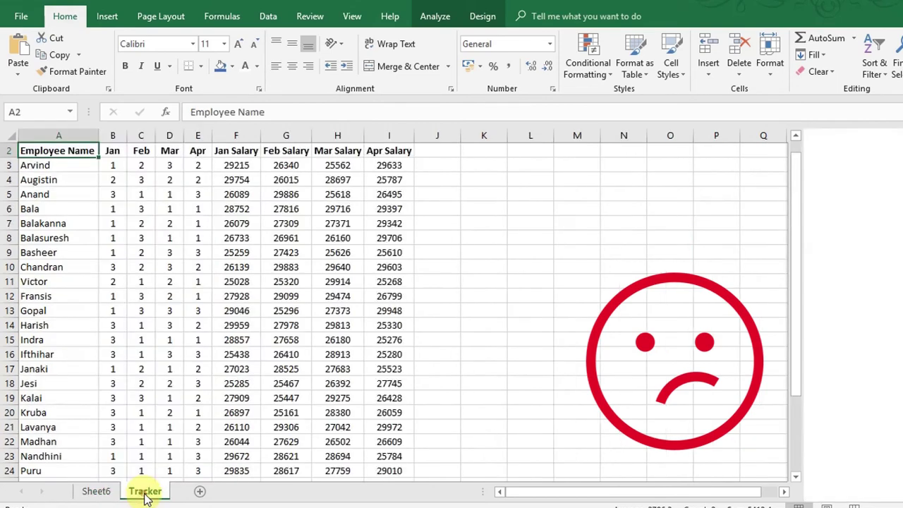
{"action": "left_click", "coordinate": [96, 490]}
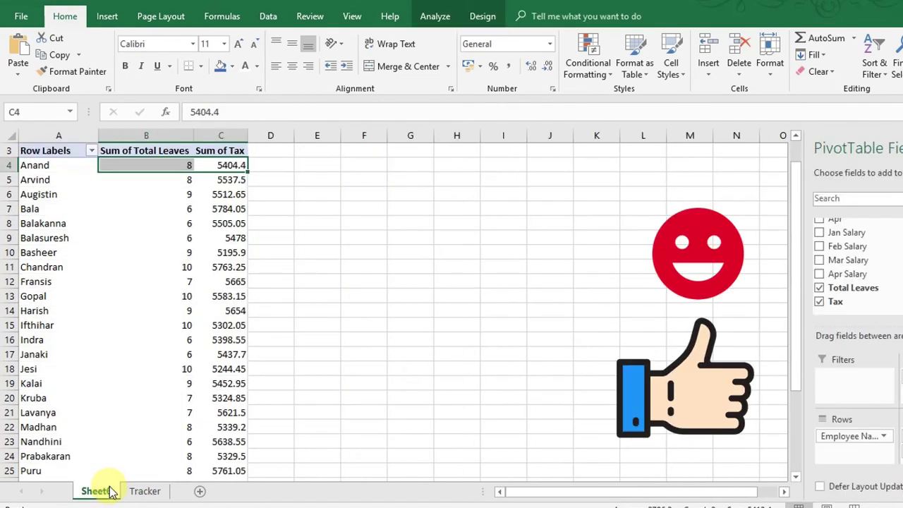